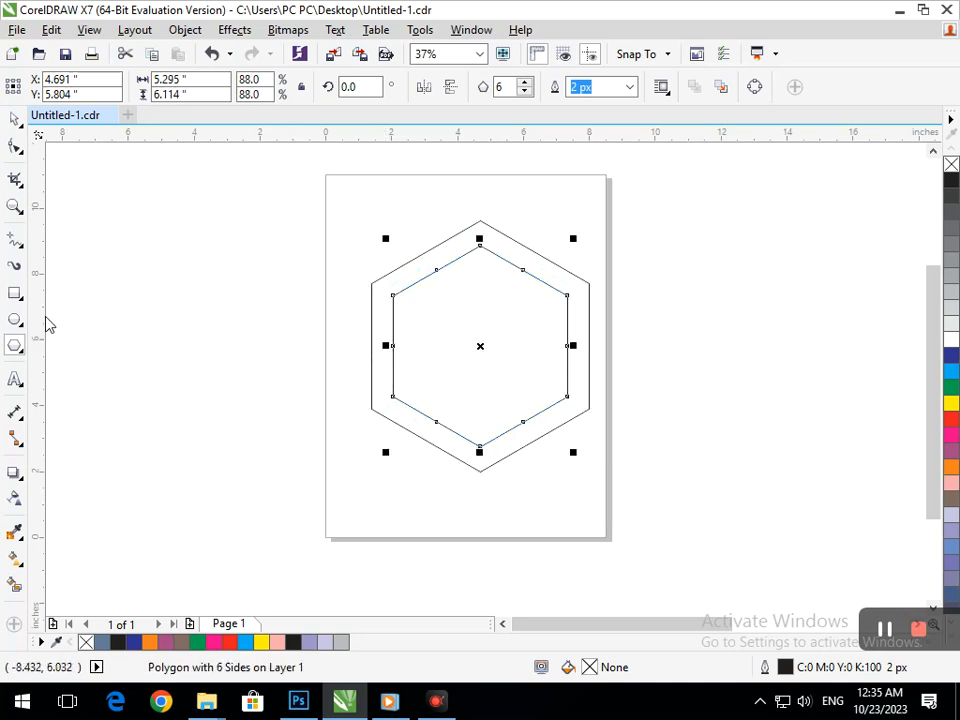
Draw three straight 2-point lines through opposite corners of the hexagons: two diagonals and one vertical.
{"action": "left_click", "coordinate": [27, 248]}
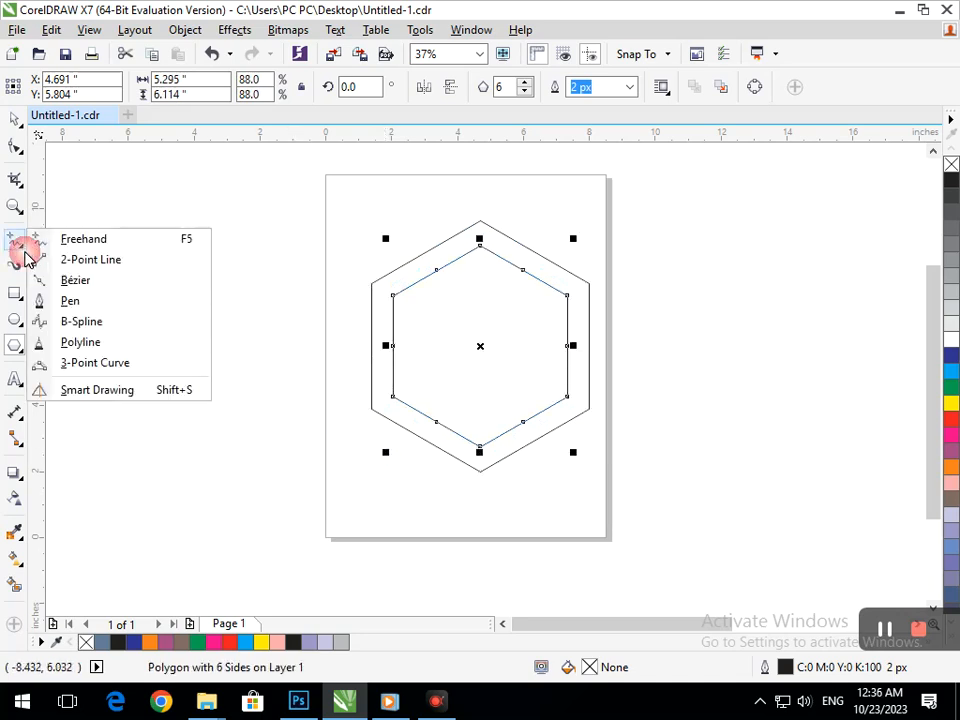
{"action": "left_click", "coordinate": [66, 258]}
{"action": "mouse_move", "coordinate": [371, 408]}
{"action": "left_mouse_down"}
{"action": "mouse_move", "coordinate": [604, 289]}
{"action": "mouse_move", "coordinate": [653, 259]}
{"action": "mouse_move", "coordinate": [650, 248]}
{"action": "left_mouse_up"}
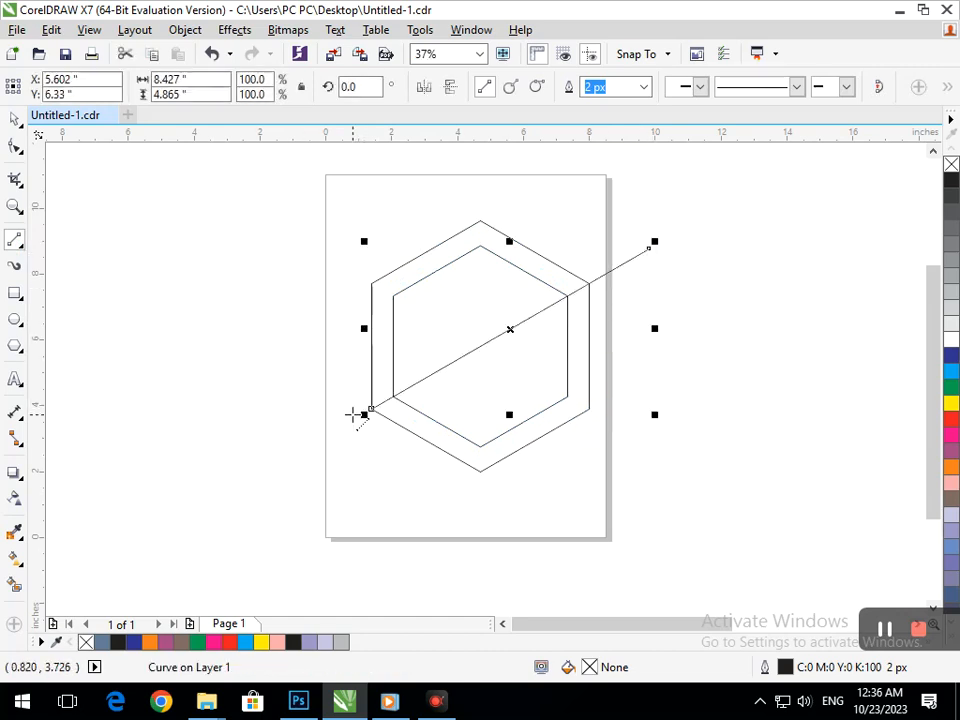
{"action": "left_click_drag", "start_coordinate": [590, 410], "coordinate": [287, 234]}
{"action": "left_click_drag", "start_coordinate": [480, 220], "coordinate": [480, 471]}
Use Smart Fill on the two vertical side bands between the hexagons and colour them green.
{"action": "left_click", "coordinate": [15, 584]}
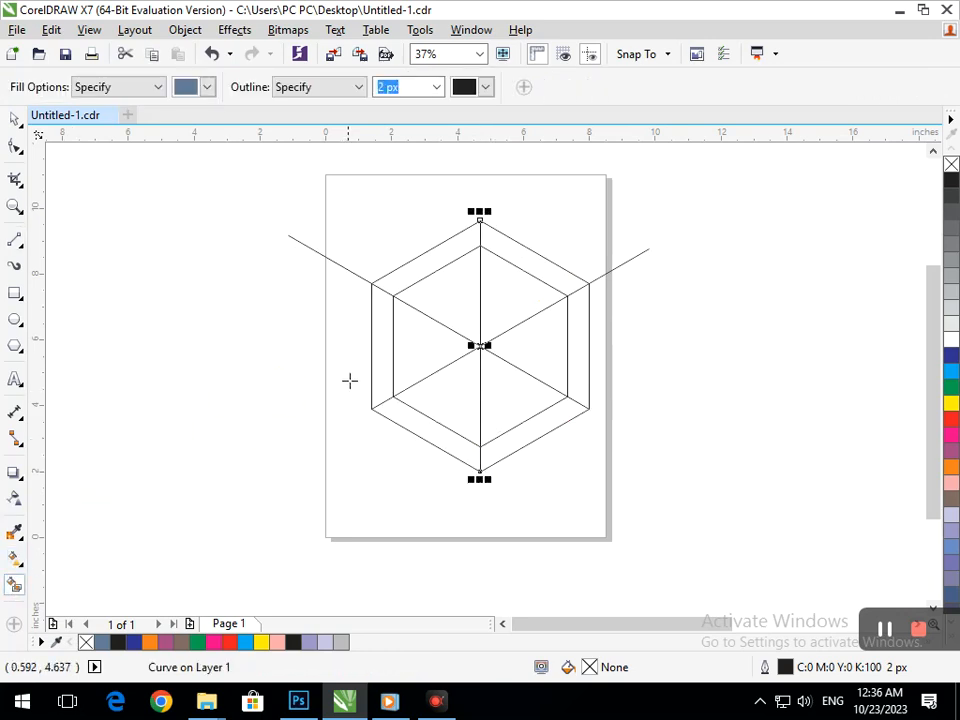
{"action": "left_click", "coordinate": [395, 360]}
{"action": "left_click", "coordinate": [584, 355]}
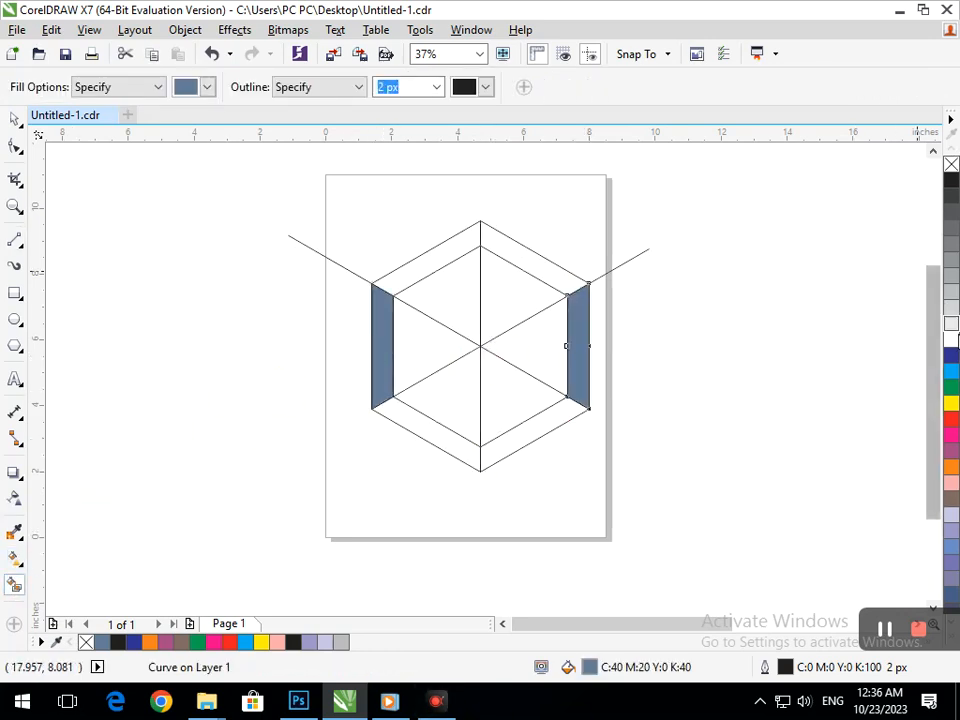
{"action": "left_click", "coordinate": [950, 388]}
{"action": "left_click", "coordinate": [378, 342]}
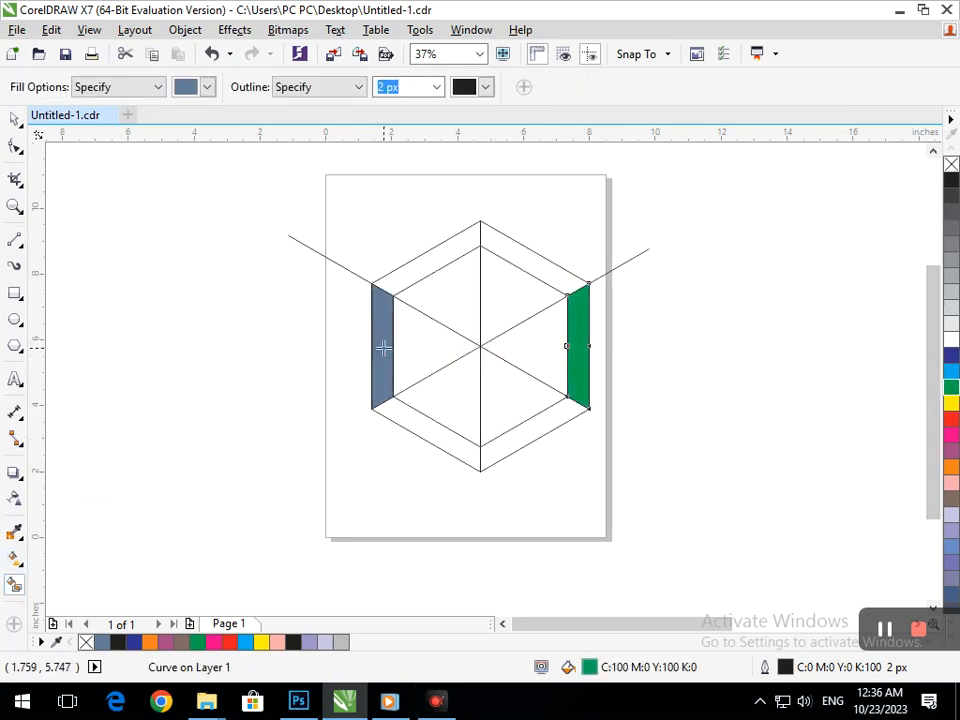
{"action": "left_click", "coordinate": [950, 388]}
Smart-fill the upper-left and lower-right bands of the hexagon frame and colour them dark blue.
{"action": "left_click", "coordinate": [462, 253]}
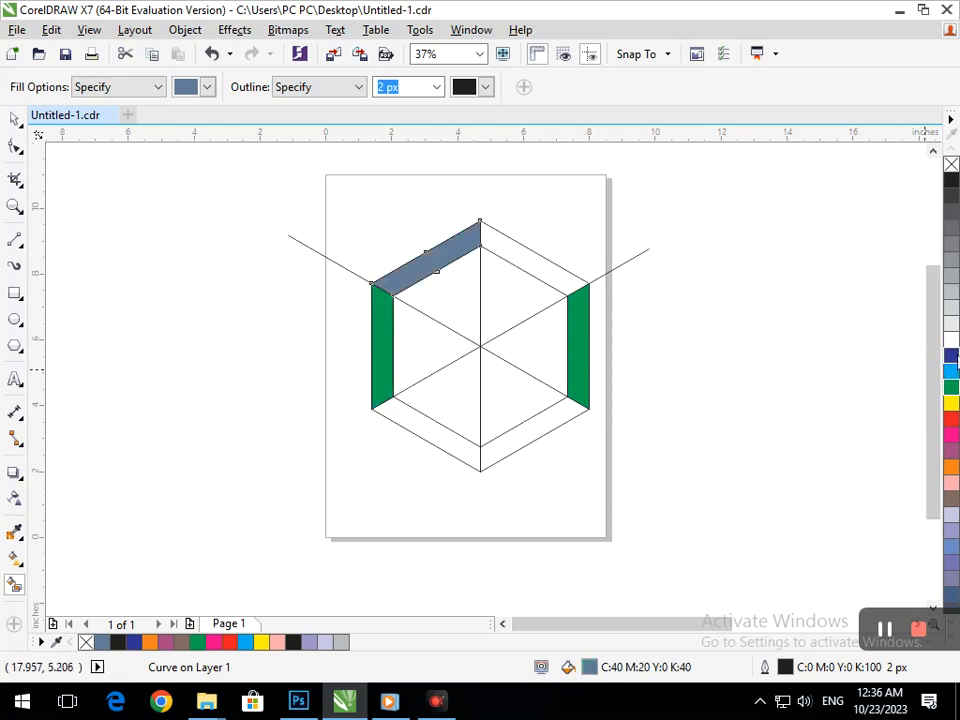
{"action": "left_click", "coordinate": [950, 355]}
{"action": "left_click", "coordinate": [583, 411]}
{"action": "left_click", "coordinate": [950, 355]}
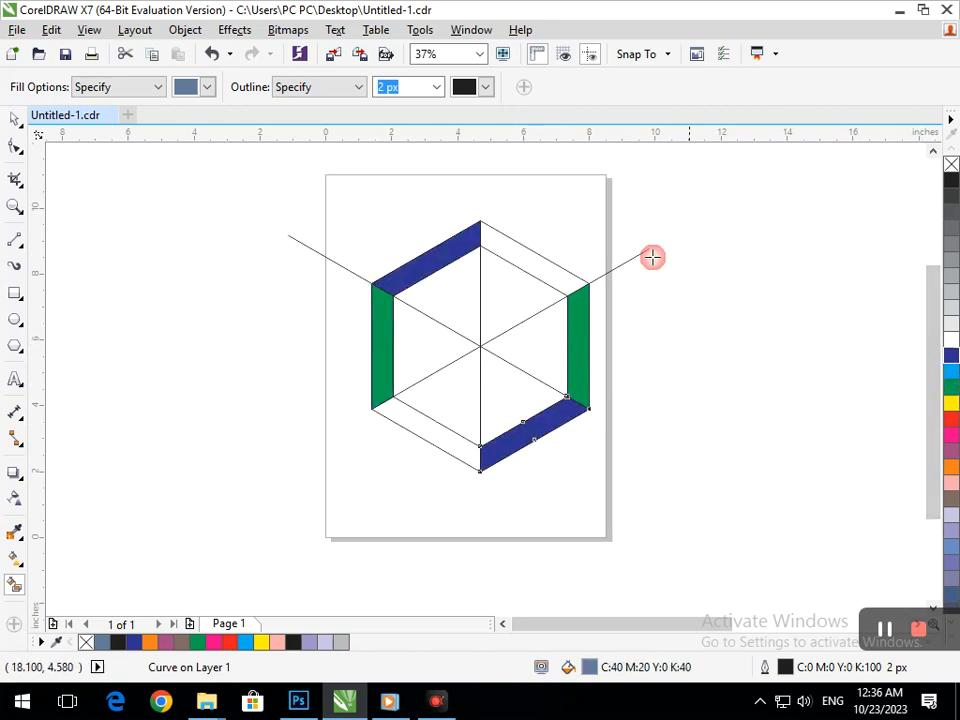
Smart-fill the upper-right and lower-left bands of the hexagon frame and colour them orange.
{"action": "left_click", "coordinate": [530, 266]}
{"action": "left_click", "coordinate": [950, 467]}
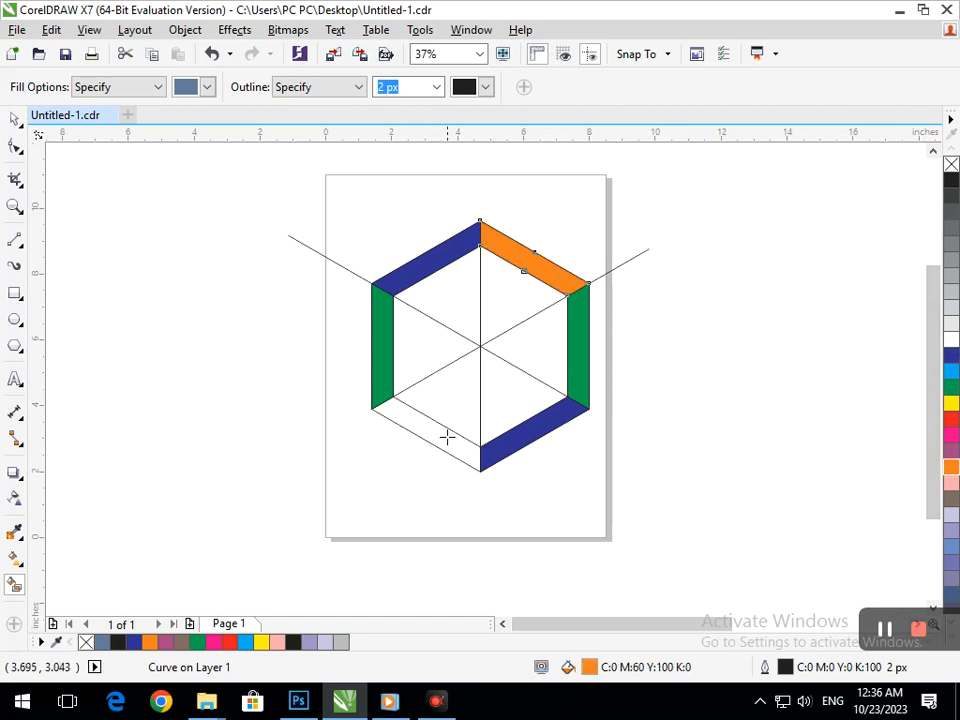
{"action": "left_click", "coordinate": [447, 437]}
{"action": "left_click", "coordinate": [950, 467]}
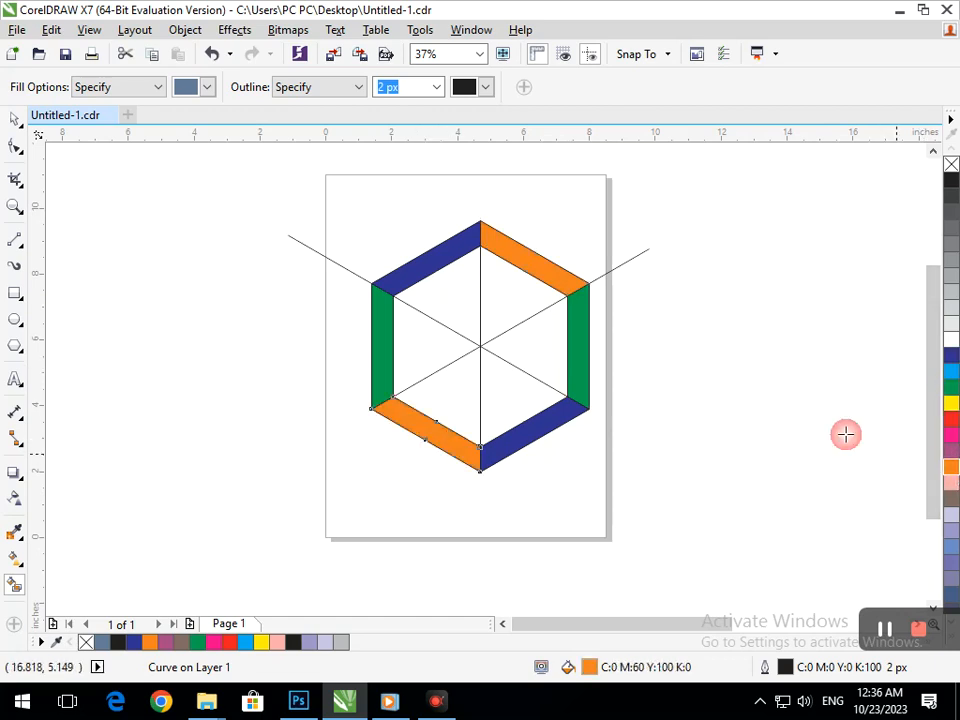
Delete the construction lines crossing the hexagon's centre, keeping the six coloured bands.
{"action": "left_click", "coordinate": [16, 120]}
{"action": "left_click", "coordinate": [118, 277]}
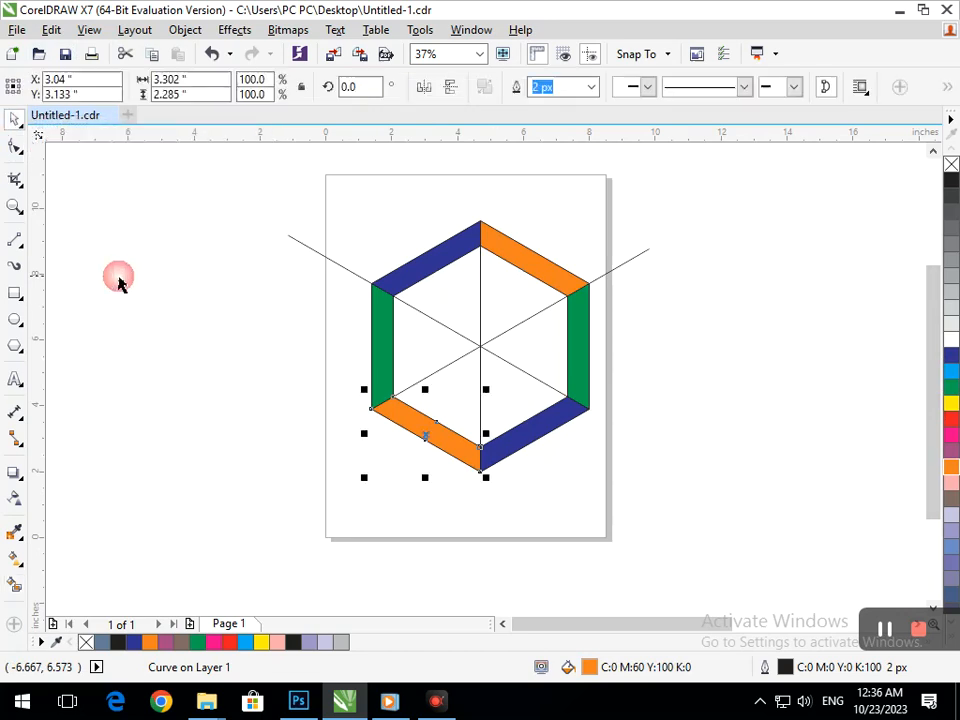
{"action": "left_click", "coordinate": [486, 344]}
{"action": "key", "text": "Delete"}
{"action": "left_click", "coordinate": [477, 344]}
{"action": "key", "text": "Delete"}
{"action": "left_click", "coordinate": [480, 352]}
{"action": "key", "text": "Delete"}
{"action": "left_click", "coordinate": [424, 347]}
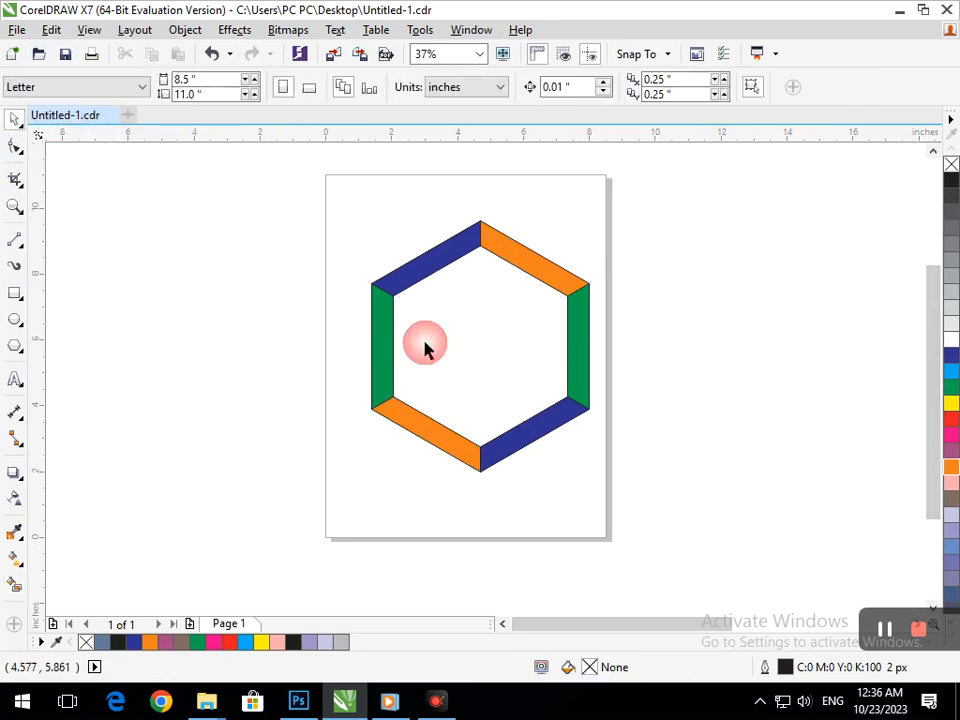
Draw a five-pointed star about 4.36 inches wide and high in the empty area beside the page.
{"action": "left_click", "coordinate": [21, 355]}
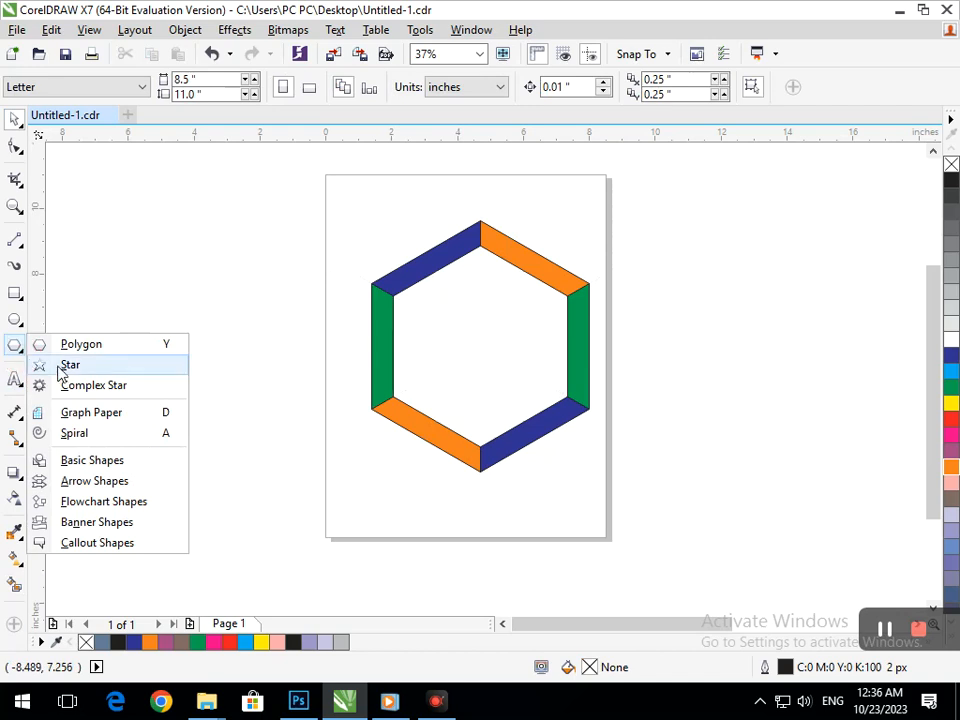
{"action": "left_click", "coordinate": [62, 366]}
{"action": "left_click_drag", "start_coordinate": [141, 229], "coordinate": [289, 368]}
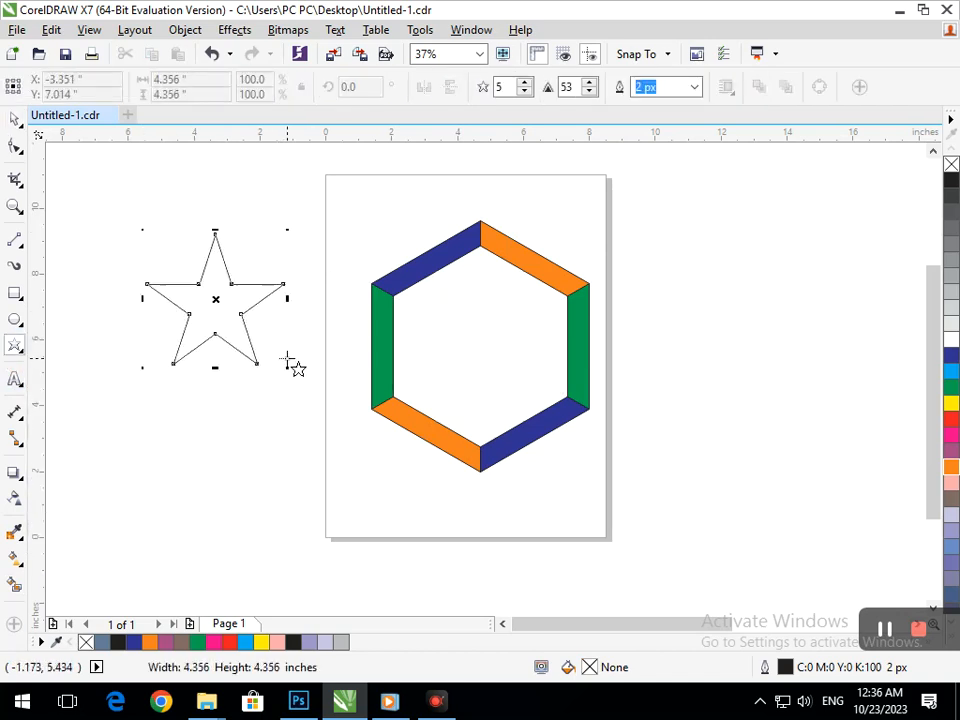
Draw a horizontal 2-point line about 7.74 inches long across the lower half of the star.
{"action": "left_click", "coordinate": [15, 240]}
{"action": "left_click", "coordinate": [105, 320]}
{"action": "left_click", "coordinate": [368, 320]}
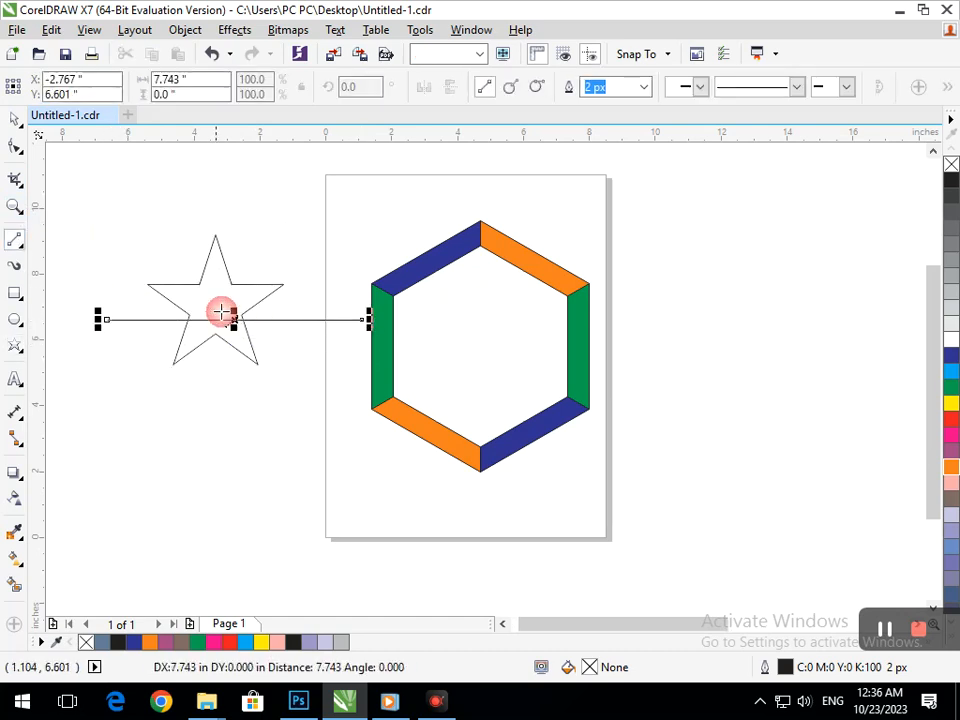
Nudge the horizontal line up until it meets the star's two lower side inner corners.
{"action": "left_click", "coordinate": [221, 313]}
{"action": "key", "text": "Up"}
{"action": "key", "text": "Up"}
{"action": "key", "text": "Up"}
{"action": "key", "text": "Up"}
{"action": "key", "text": "Up"}
{"action": "key", "text": "Up"}
{"action": "key", "text": "Up"}
{"action": "key", "text": "Up"}
{"action": "key", "text": "Up"}
{"action": "key", "text": "Up"}
{"action": "key", "text": "Up"}
{"action": "key", "text": "Up"}
{"action": "key", "text": "Up"}
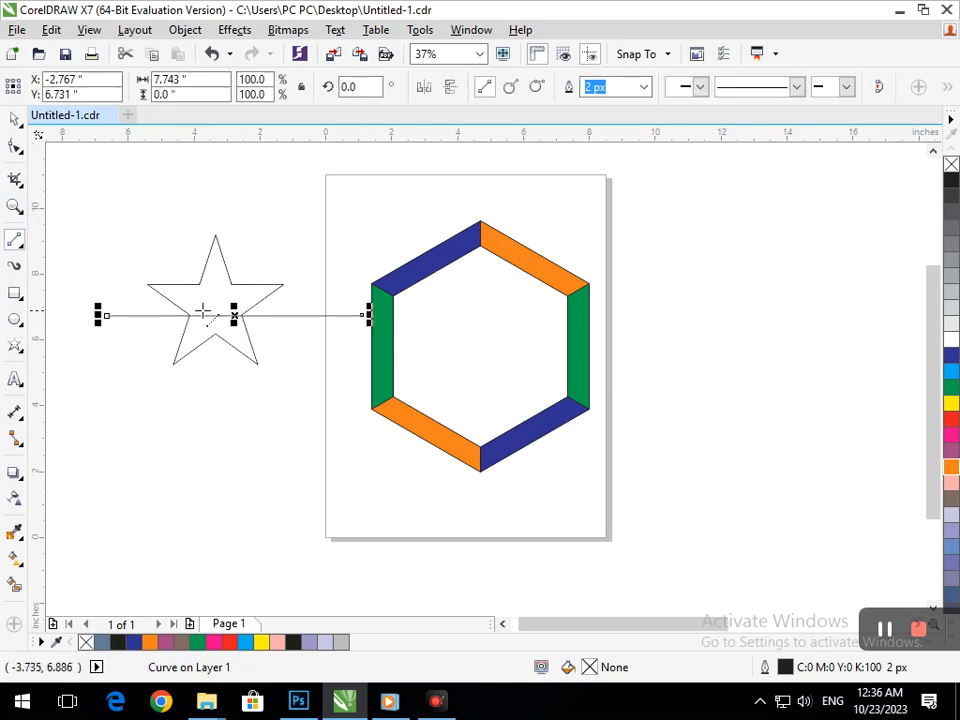
Select the star and the horizontal line together and move them inside the hexagon frame.
{"action": "left_click", "coordinate": [15, 120]}
{"action": "left_click", "coordinate": [154, 399]}
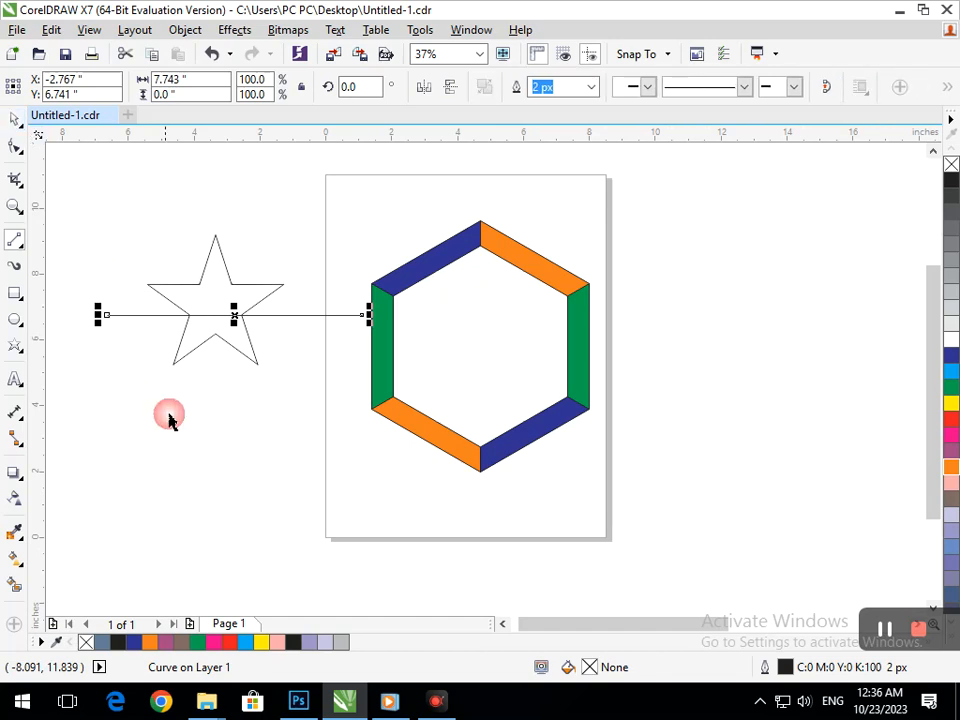
{"action": "left_click_drag", "start_coordinate": [77, 225], "coordinate": [370, 418]}
{"action": "left_click_drag", "start_coordinate": [252, 322], "coordinate": [514, 347]}
Scale the star and line down together to about 5.1 inches wide and place them in the upper part of the hexagon.
{"action": "left_click_drag", "start_coordinate": [362, 396], "coordinate": [399, 388]}
{"action": "left_click_drag", "start_coordinate": [467, 361], "coordinate": [481, 330]}
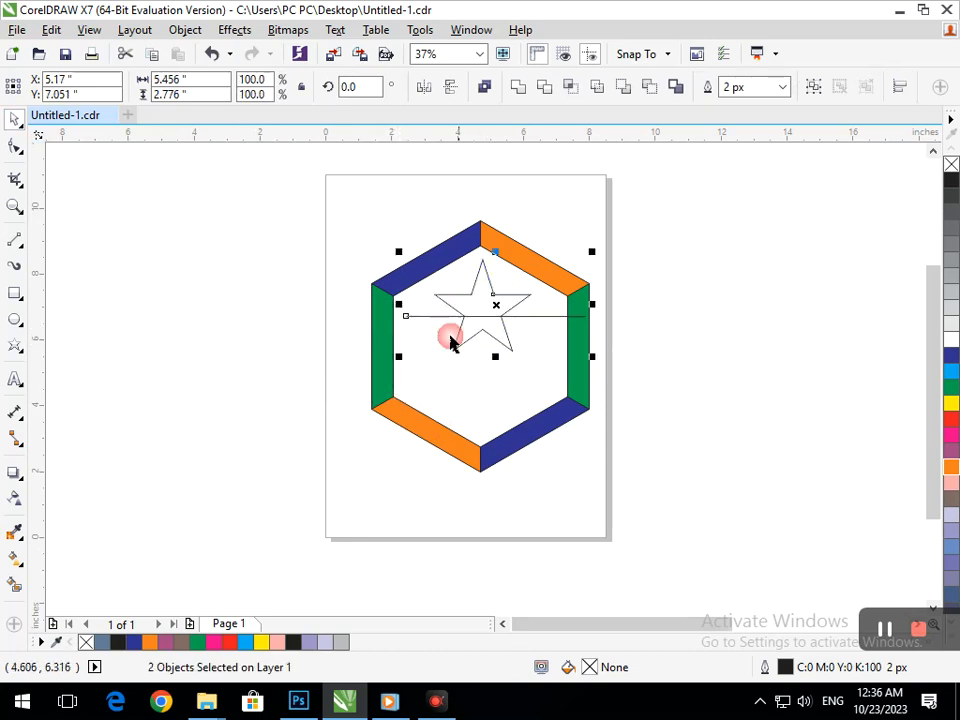
{"action": "left_click_drag", "start_coordinate": [398, 357], "coordinate": [439, 345]}
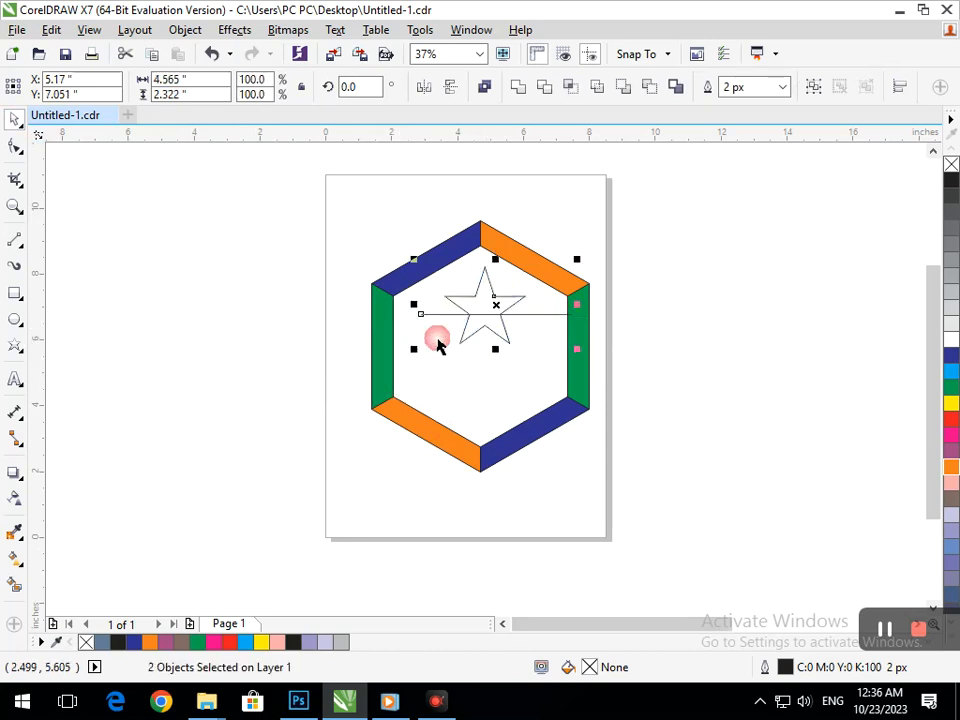
{"action": "left_click_drag", "start_coordinate": [489, 317], "coordinate": [486, 303]}
{"action": "left_click_drag", "start_coordinate": [407, 343], "coordinate": [399, 351]}
{"action": "left_click", "coordinate": [214, 362]}
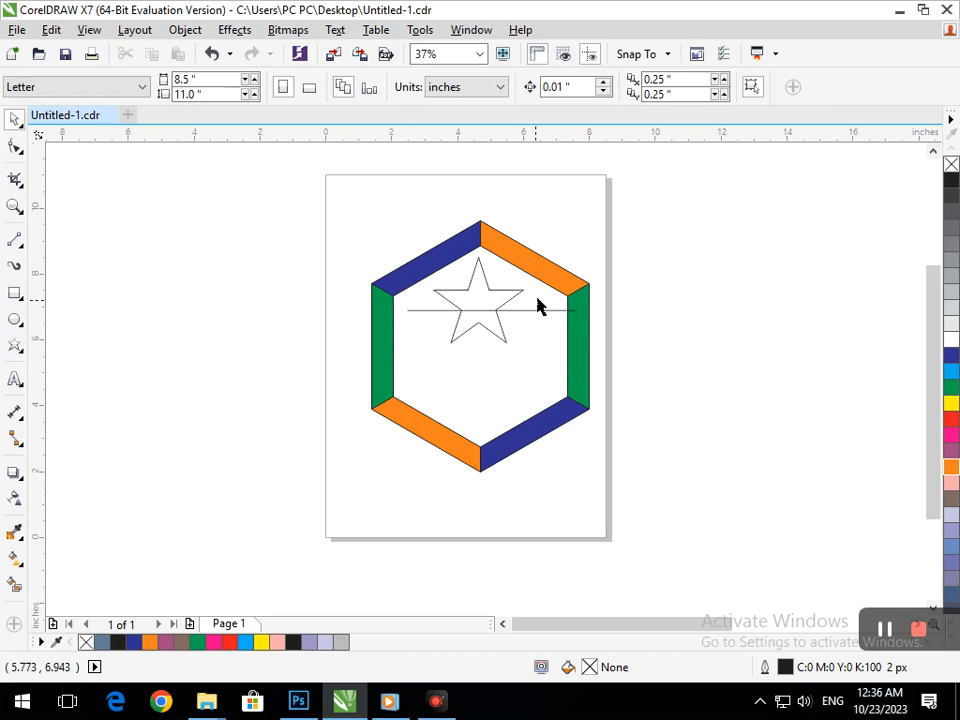
Shorten the horizontal line from both ends to about 3.79 inches so it fits inside the hexagon frame.
{"action": "left_click", "coordinate": [532, 320]}
{"action": "left_click", "coordinate": [536, 300]}
{"action": "left_click", "coordinate": [540, 311]}
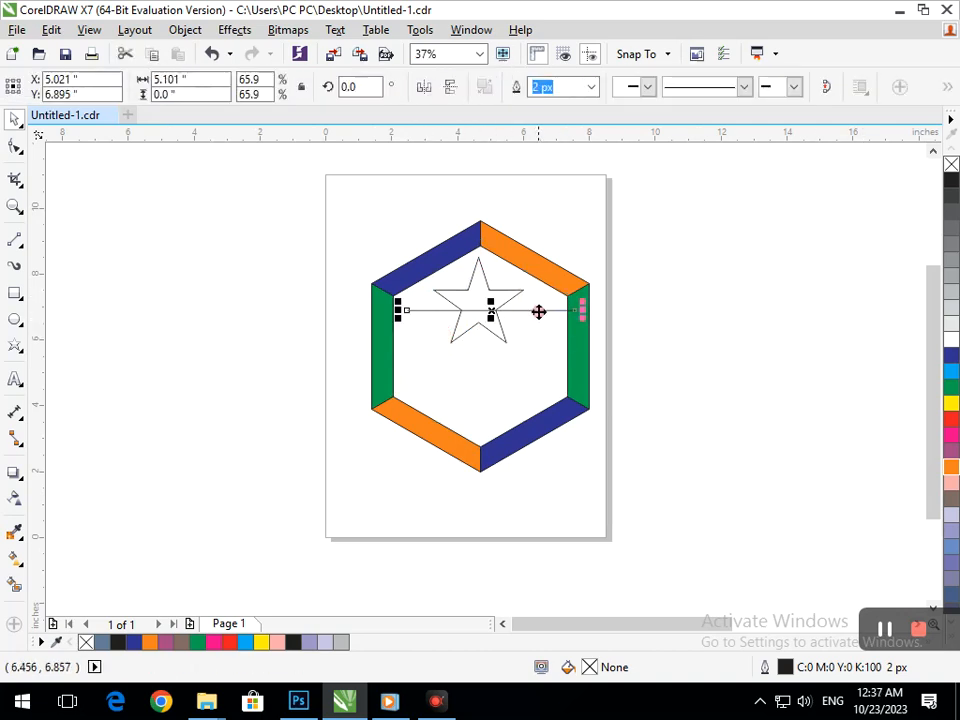
{"action": "mouse_move", "coordinate": [406, 311]}
{"action": "left_mouse_down"}
{"action": "mouse_move", "coordinate": [429, 334]}
{"action": "mouse_move", "coordinate": [439, 326]}
{"action": "mouse_move", "coordinate": [417, 332]}
{"action": "mouse_move", "coordinate": [439, 313]}
{"action": "mouse_move", "coordinate": [424, 314]}
{"action": "left_mouse_up"}
{"action": "key", "text": "Left"}
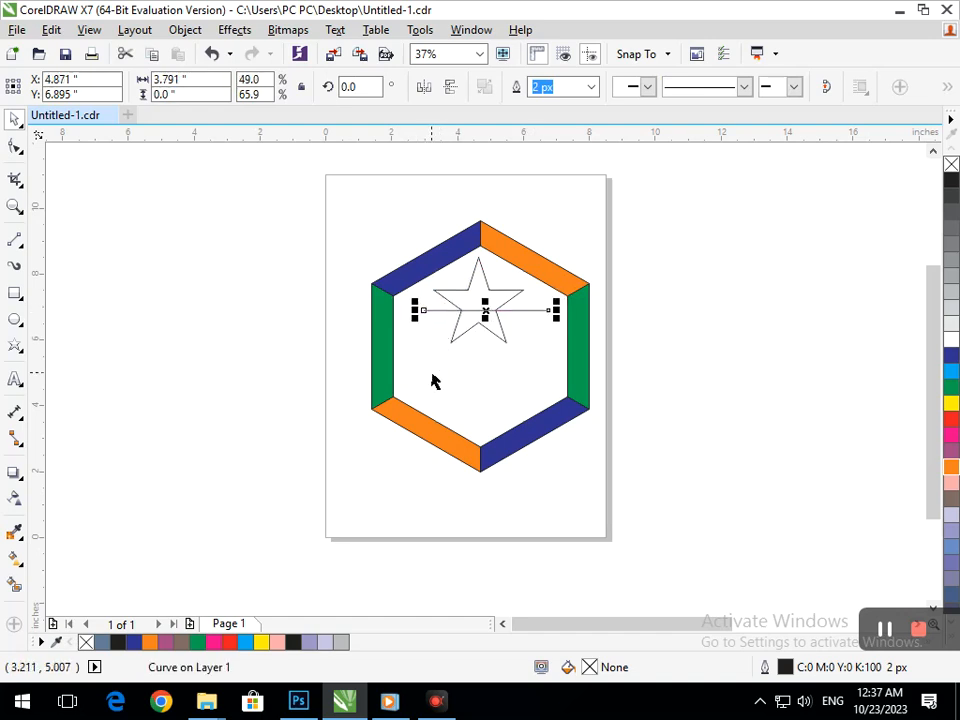
Align the horizontal line exactly with the star's inner side corners and shift it left to centre it under the star.
{"action": "left_click", "coordinate": [460, 313]}
{"action": "scroll", "coordinate": [527, 437], "scroll_direction": "up", "scroll_amount": 3}
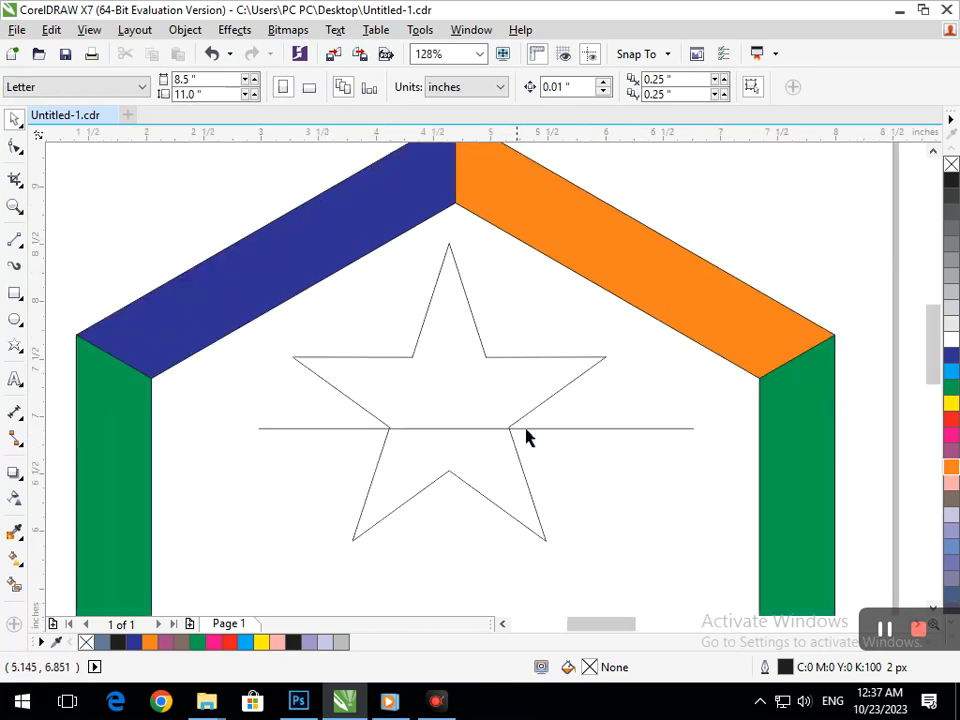
{"action": "left_click", "coordinate": [532, 428]}
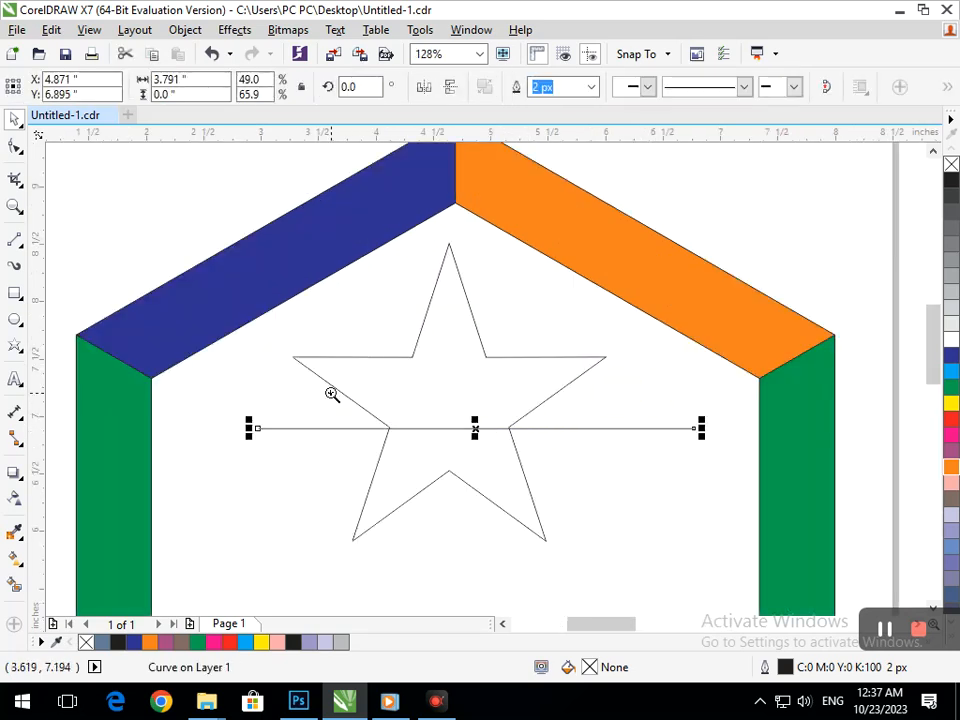
{"action": "left_click_drag", "start_coordinate": [332, 394], "coordinate": [551, 456]}
{"action": "left_click", "coordinate": [427, 370]}
{"action": "left_click_drag", "start_coordinate": [422, 388], "coordinate": [364, 371]}
{"action": "scroll", "coordinate": [489, 425], "scroll_direction": "down", "scroll_amount": 2}
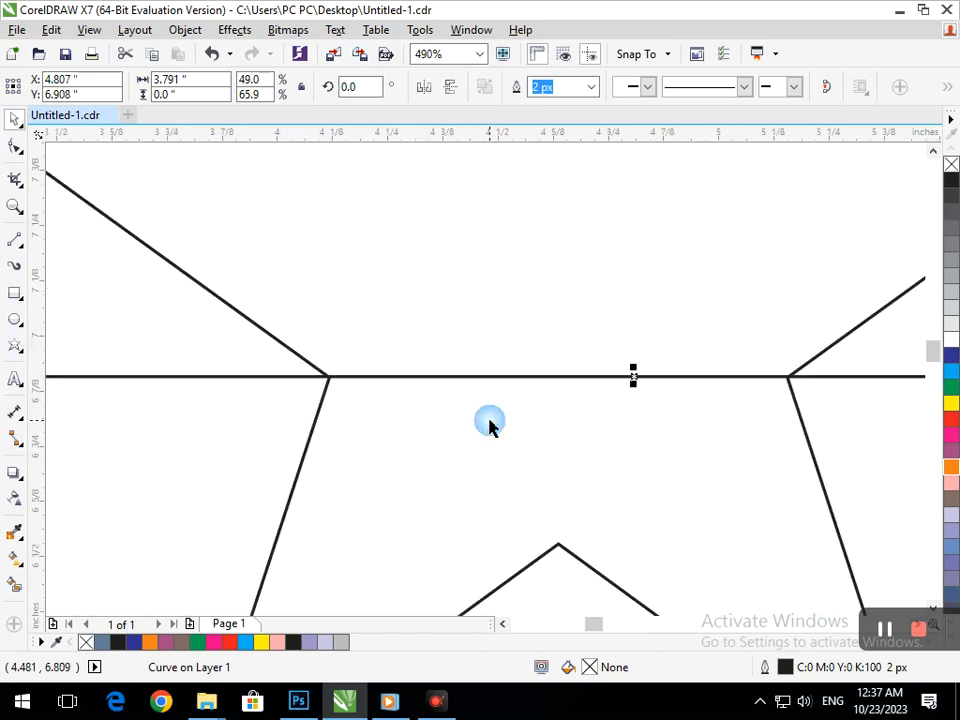
{"action": "scroll", "coordinate": [489, 425], "scroll_direction": "down", "scroll_amount": 4}
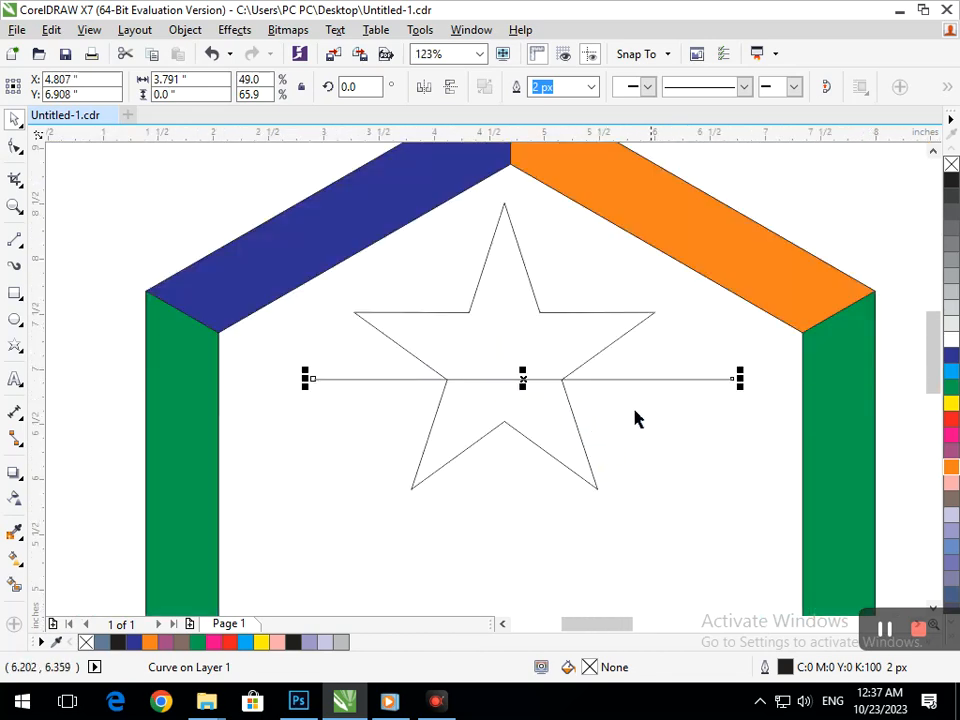
{"action": "key", "text": "Left"}
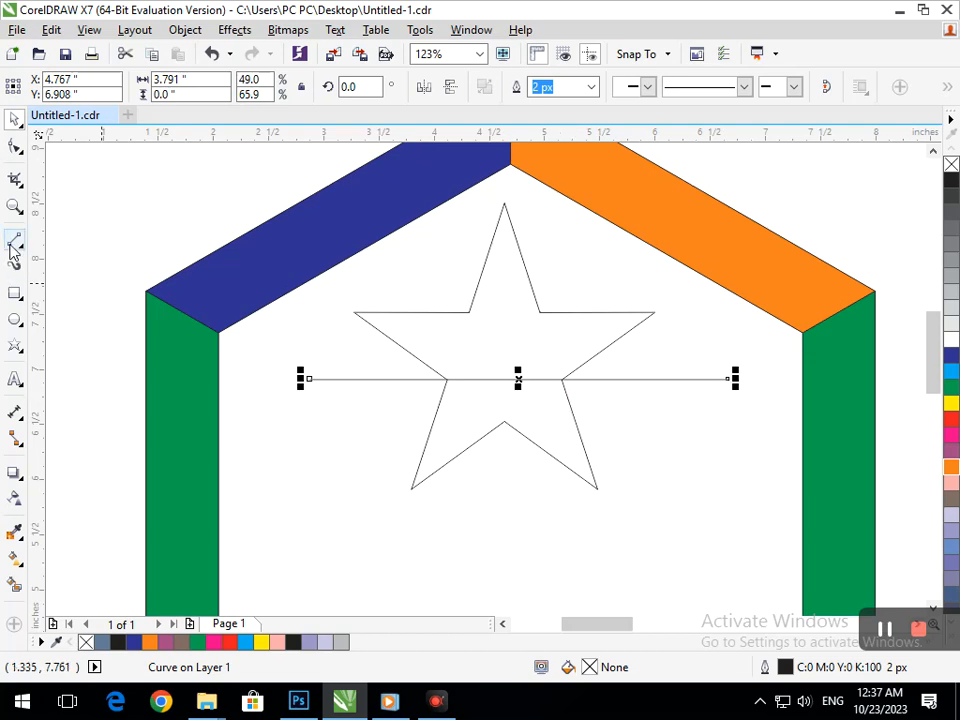
Remove the part of the star below the horizontal line with Virtual Segment Delete.
{"action": "left_click", "coordinate": [25, 187]}
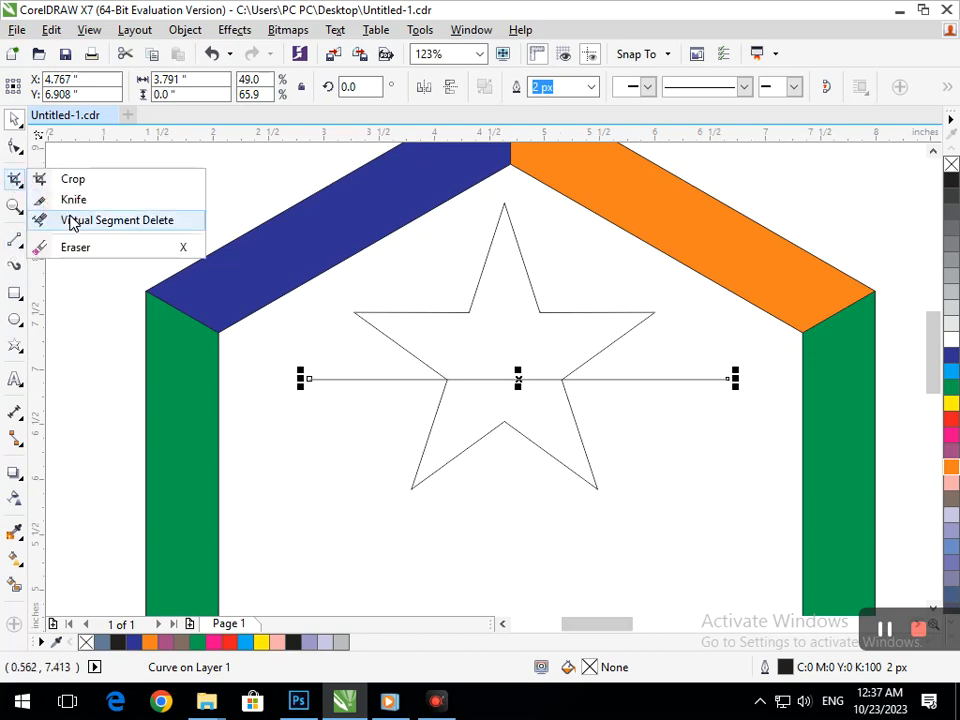
{"action": "left_click", "coordinate": [79, 221]}
{"action": "left_click", "coordinate": [580, 425]}
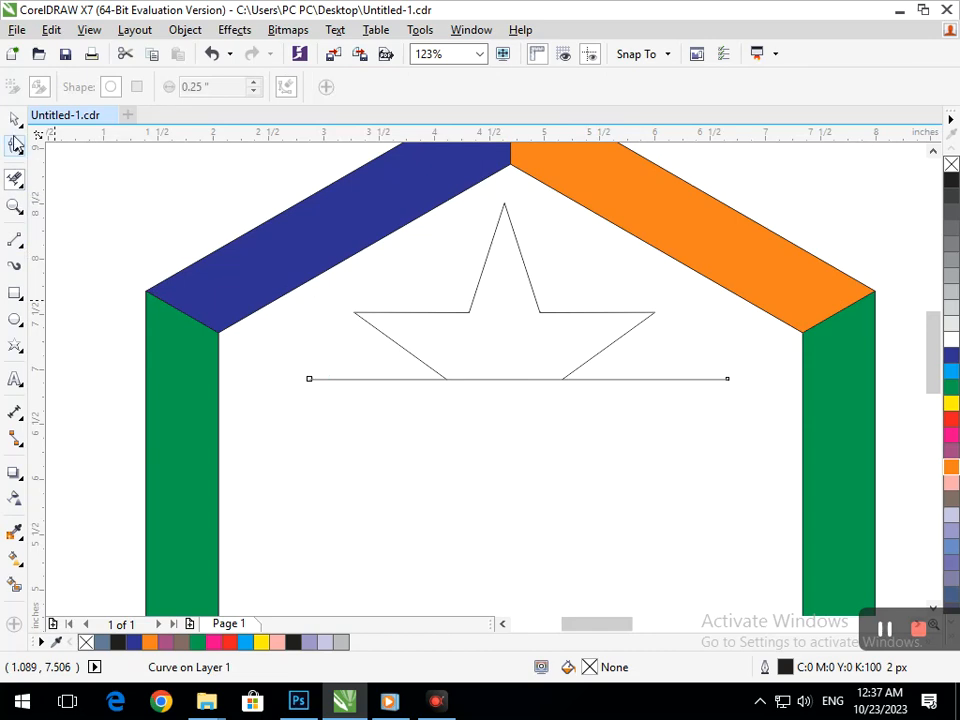
{"action": "key", "text": "space"}
{"action": "left_click", "coordinate": [152, 245]}
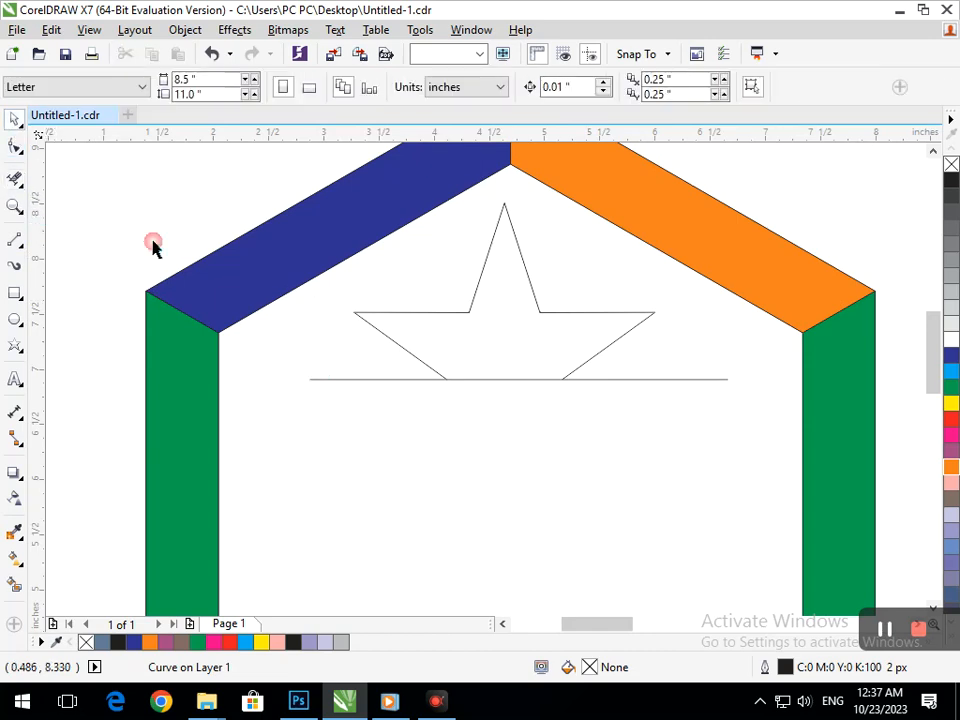
Give the cut star and the horizontal line a dark blue outline 25 px wide.
{"action": "left_click", "coordinate": [411, 351]}
{"action": "left_click", "coordinate": [389, 379], "text": "shift"}
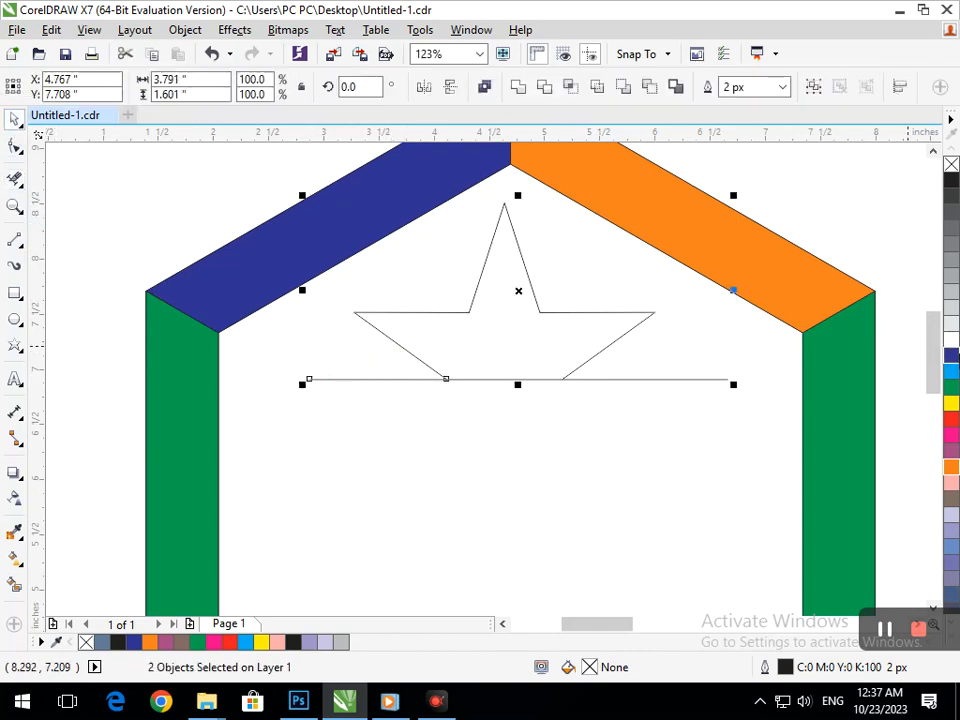
{"action": "right_click", "coordinate": [951, 356]}
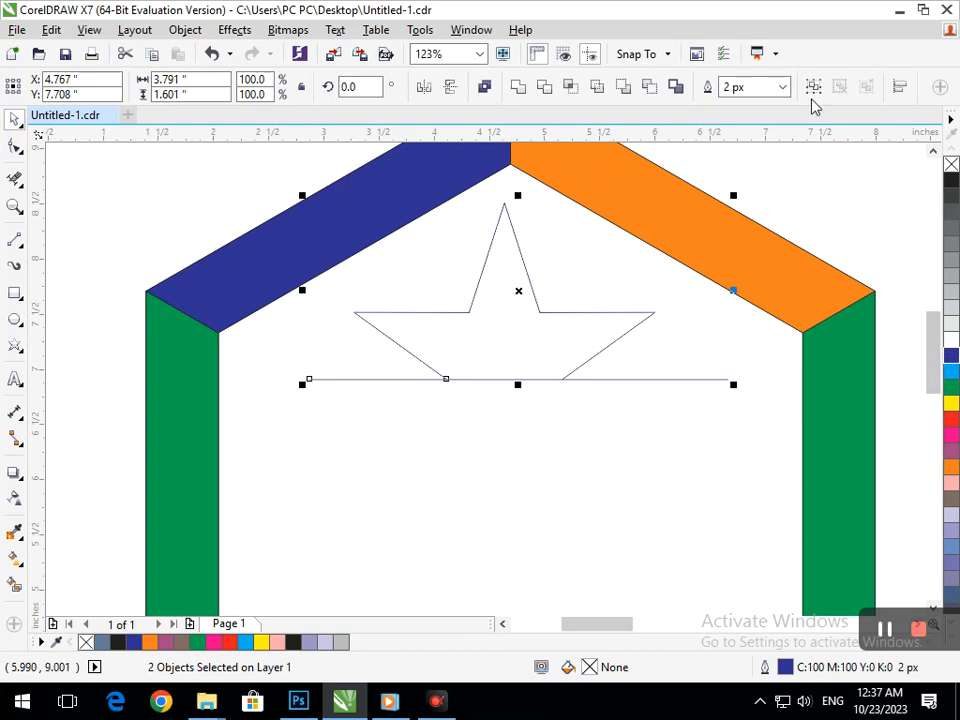
{"action": "left_click", "coordinate": [784, 88]}
{"action": "left_click", "coordinate": [750, 259]}
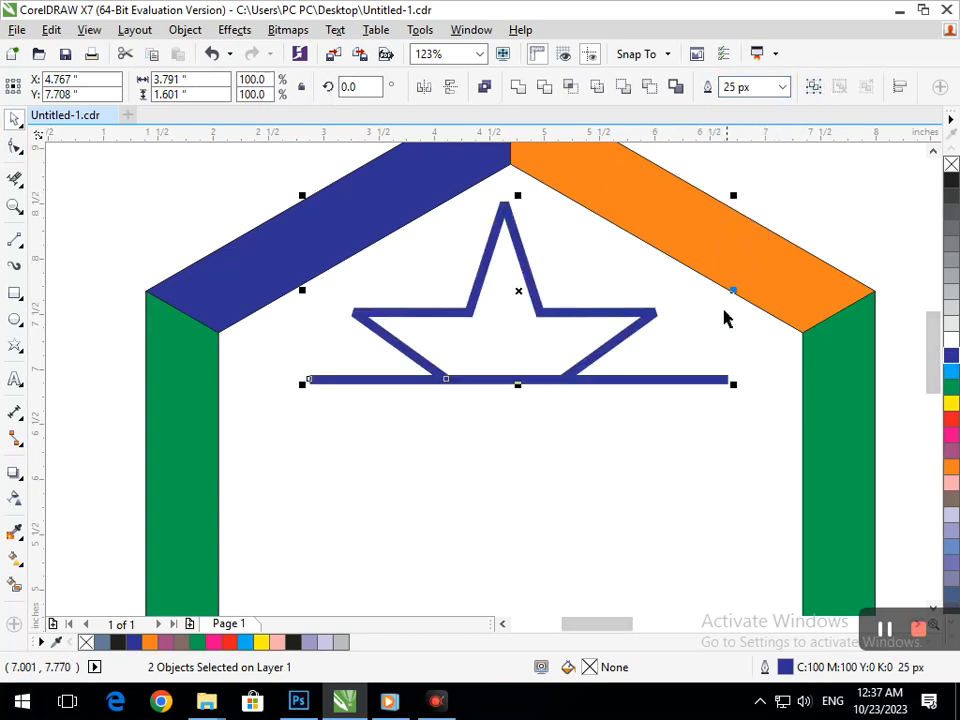
Smart-fill the area enclosed by the cut star and the line, and colour it dark blue.
{"action": "left_click", "coordinate": [14, 585]}
{"action": "left_click", "coordinate": [505, 343]}
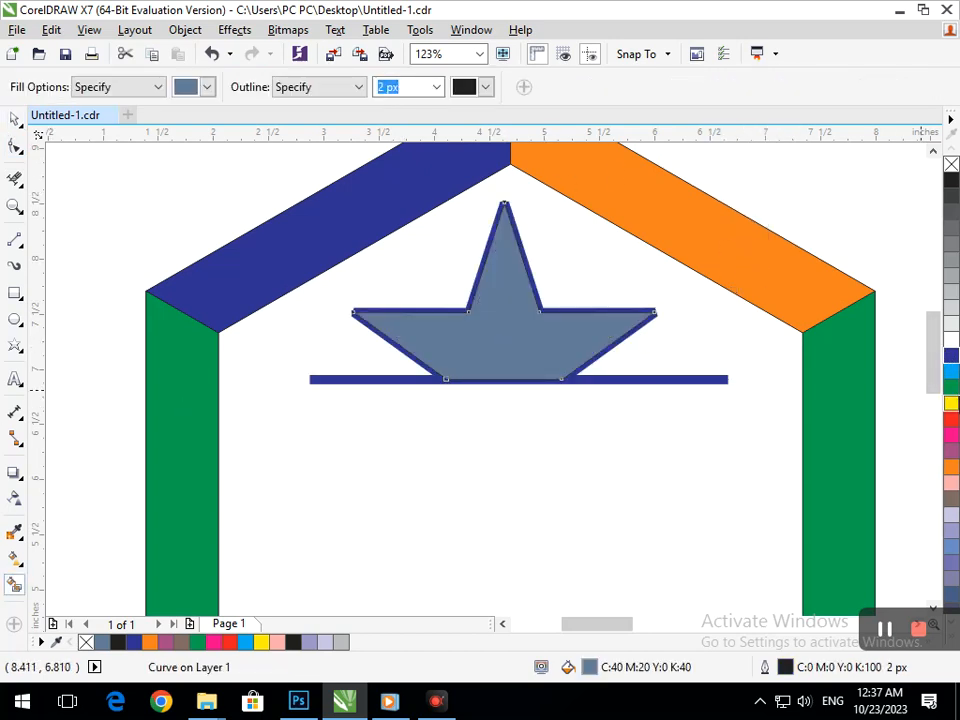
{"action": "left_click", "coordinate": [951, 356]}
{"action": "key", "text": "F3"}
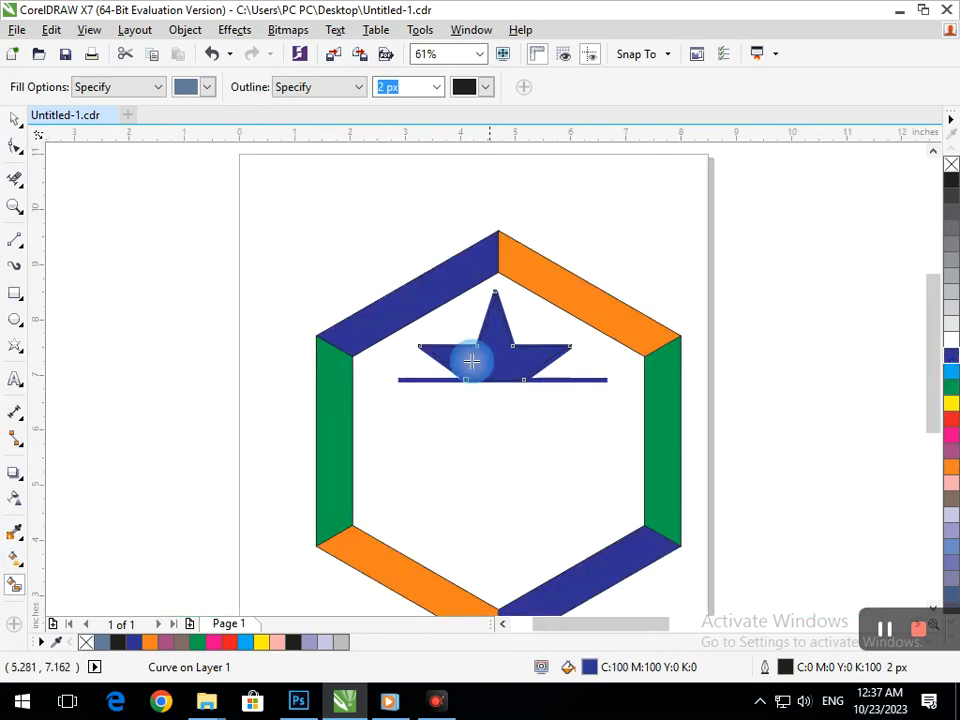
{"action": "left_click", "coordinate": [21, 124]}
{"action": "key", "text": "F2"}
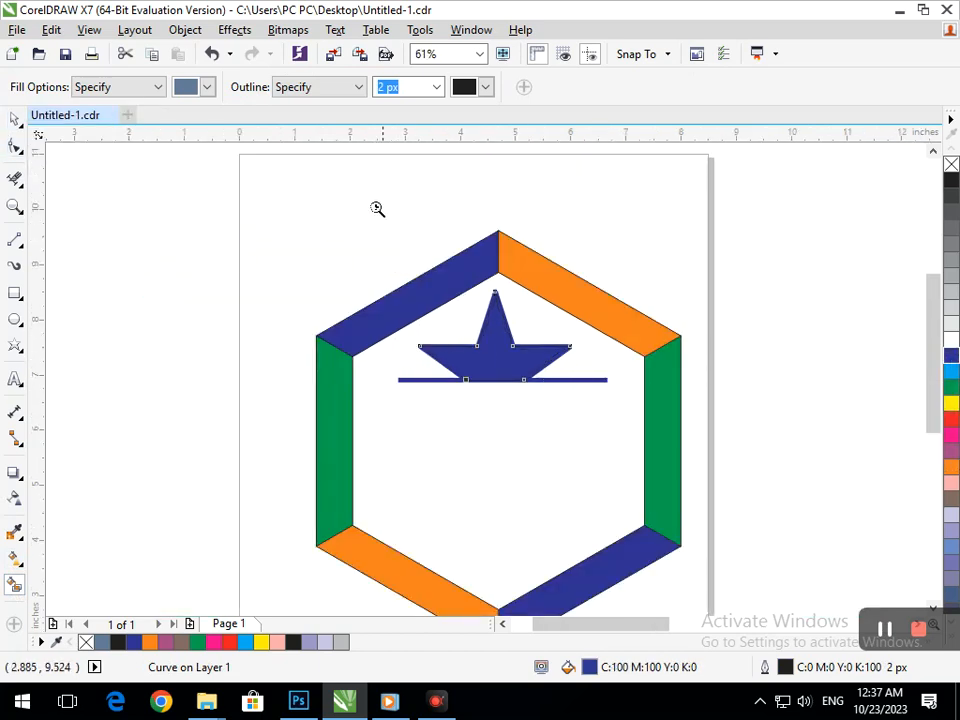
Place a vertically mirrored copy of the half-star and its line in the lower part of the hexagon.
{"action": "right_click", "coordinate": [447, 260]}
{"action": "key", "text": "shift+F4"}
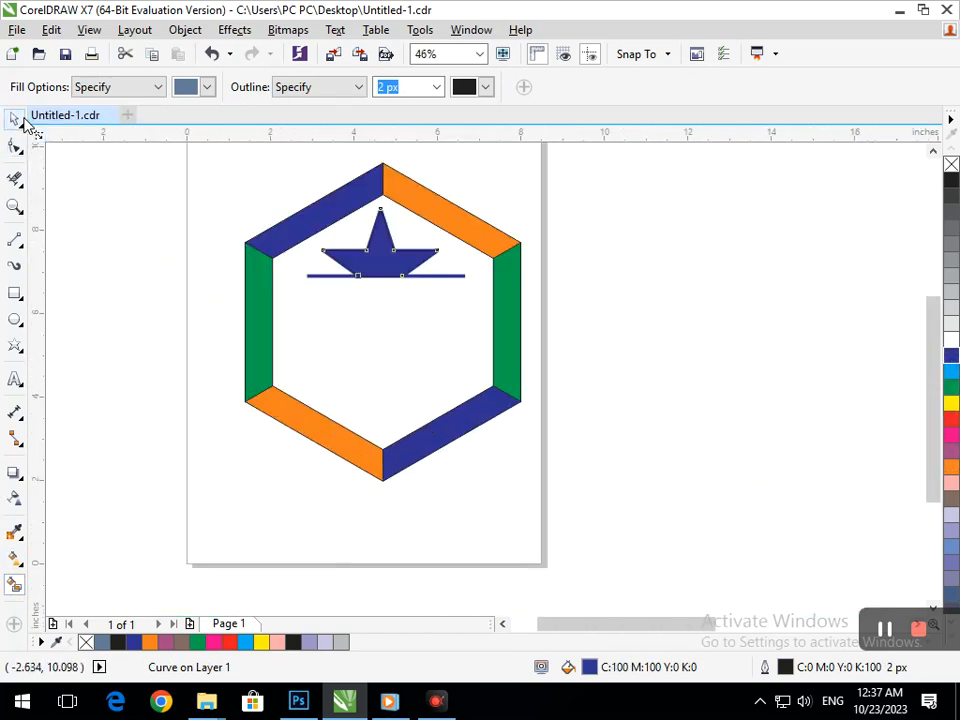
{"action": "left_click", "coordinate": [18, 121]}
{"action": "left_click", "coordinate": [319, 162]}
{"action": "left_click_drag", "start_coordinate": [366, 279], "coordinate": [499, 317]}
{"action": "mouse_move", "coordinate": [390, 201]}
{"action": "left_mouse_down"}
{"action": "mouse_move", "coordinate": [366, 330]}
{"action": "mouse_move", "coordinate": [390, 328]}
{"action": "mouse_move", "coordinate": [386, 403]}
{"action": "mouse_move", "coordinate": [369, 400]}
{"action": "left_mouse_up"}
{"action": "key", "text": "Right"}
{"action": "key", "text": "Right"}
{"action": "key", "text": "Down"}
Colour the lower half-star and line cyan in fill and outline, and give the upper half-star a dark blue outline.
{"action": "left_click", "coordinate": [951, 371]}
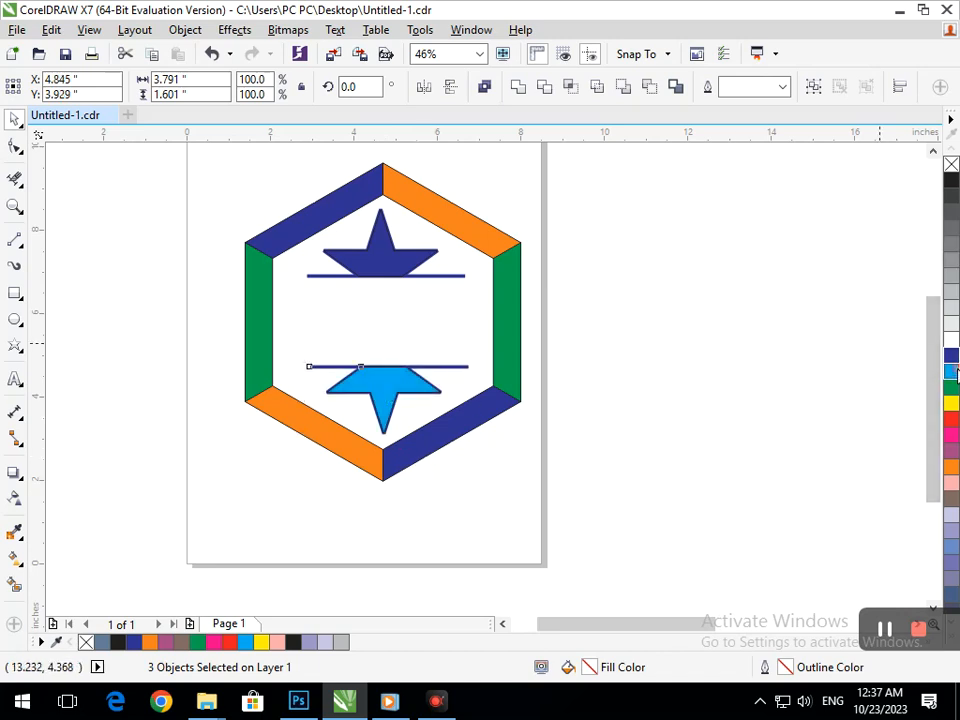
{"action": "key", "text": "Escape"}
{"action": "left_click", "coordinate": [415, 280]}
{"action": "left_click", "coordinate": [555, 328]}
{"action": "left_click_drag", "start_coordinate": [574, 321], "coordinate": [248, 237]}
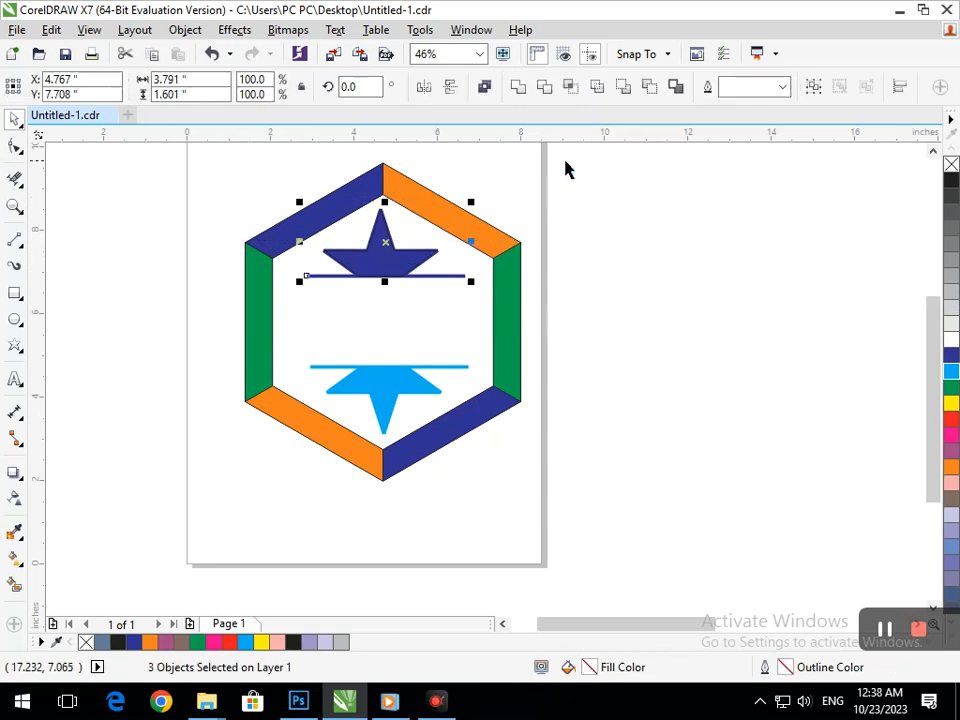
{"action": "left_click", "coordinate": [519, 91]}
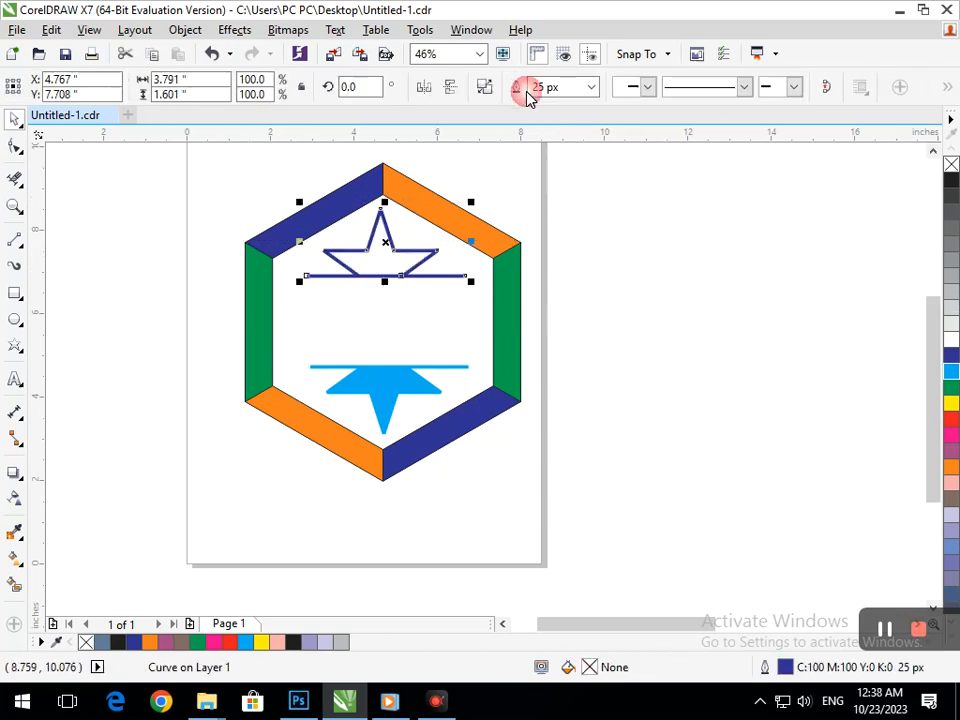
{"action": "left_click", "coordinate": [951, 356]}
{"action": "left_click", "coordinate": [784, 386]}
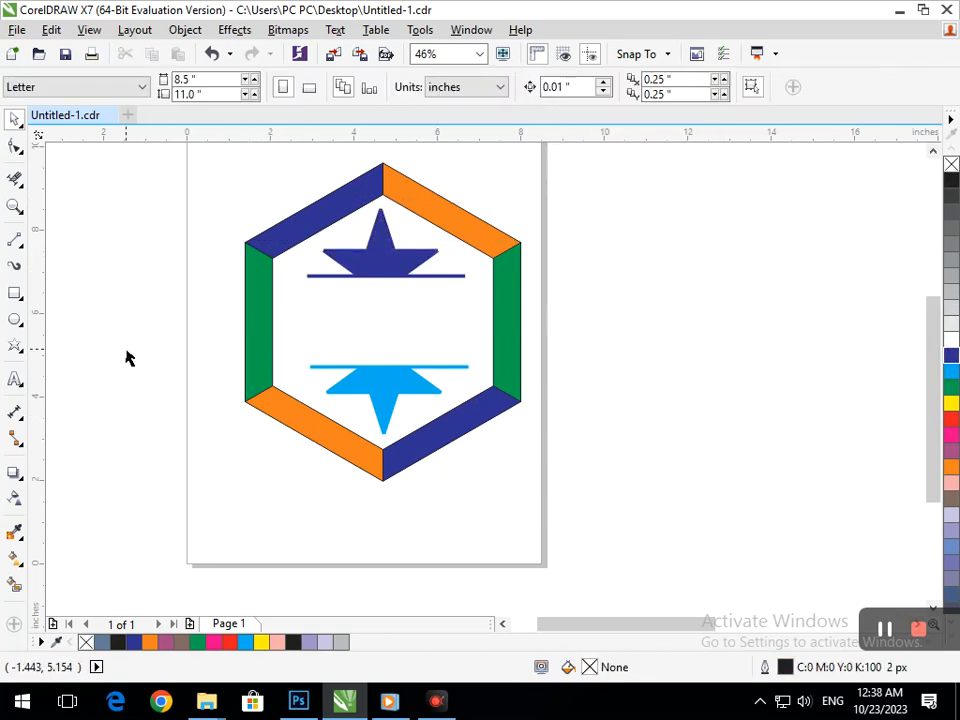
{"action": "key", "text": "F2"}
{"action": "left_click_drag", "start_coordinate": [294, 281], "coordinate": [613, 462]}
{"action": "key", "text": "F2"}
{"action": "left_click_drag", "start_coordinate": [354, 270], "coordinate": [731, 574]}
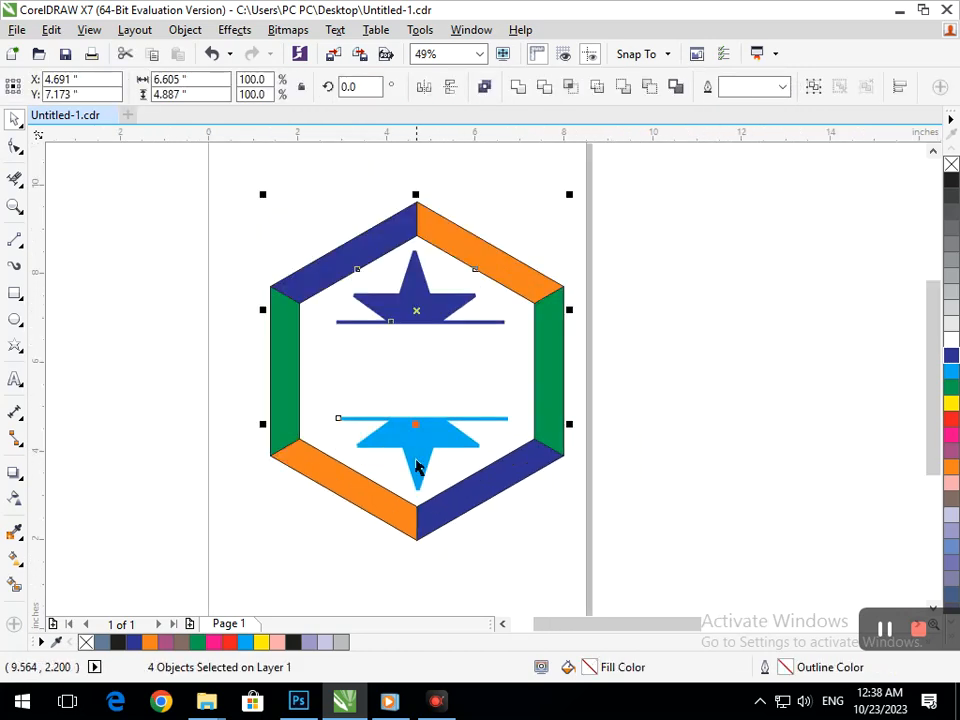
{"action": "left_click", "coordinate": [624, 376]}
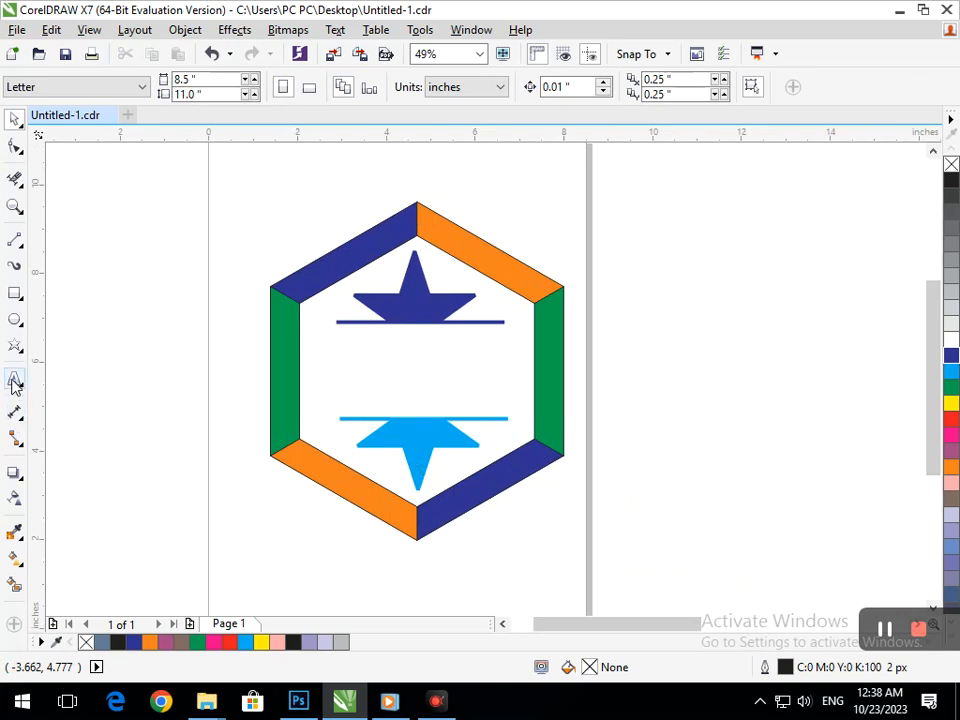
Add the two-line text GRAPHIC DESIGNING in 24 pt Arial and place it below the dark blue line.
{"action": "left_click", "coordinate": [14, 381]}
{"action": "left_click", "coordinate": [680, 268]}
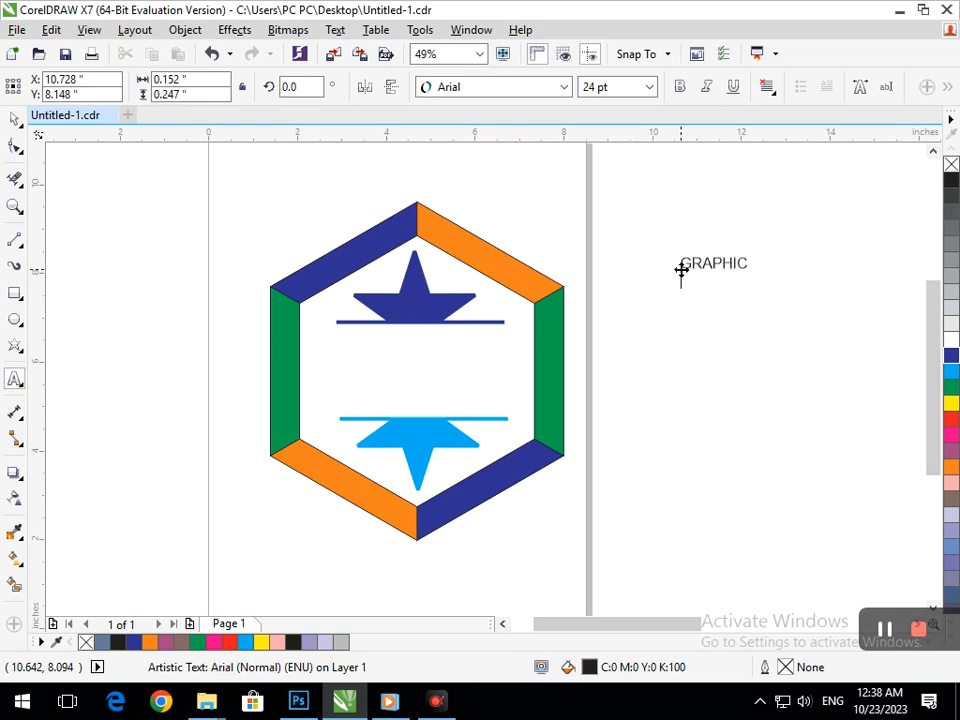
{"action": "left_click", "coordinate": [14, 120]}
{"action": "left_click", "coordinate": [105, 258]}
{"action": "left_click", "coordinate": [683, 285]}
{"action": "left_click_drag", "start_coordinate": [683, 288], "coordinate": [326, 365]}
Move the cyan half-star and its line up to just below the text.
{"action": "left_click_drag", "start_coordinate": [582, 496], "coordinate": [318, 402]}
{"action": "left_click_drag", "start_coordinate": [429, 452], "coordinate": [422, 431]}
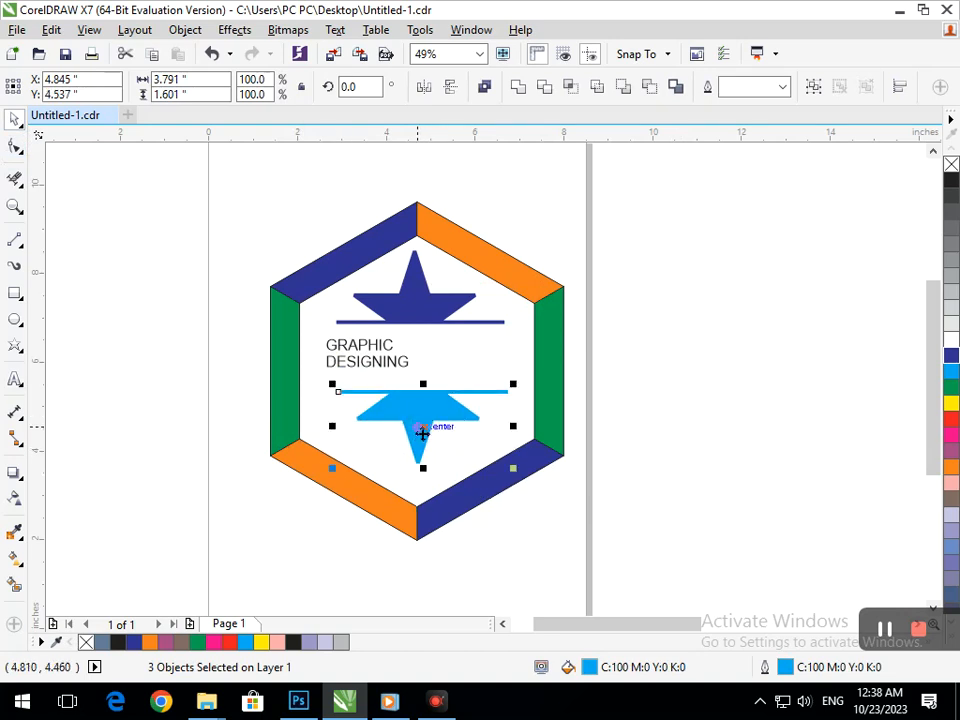
{"action": "left_click", "coordinate": [580, 344]}
Move both half-stars, their lines and the text down together to centre them vertically inside the hexagon.
{"action": "left_click_drag", "start_coordinate": [291, 214], "coordinate": [518, 339]}
{"action": "left_click_drag", "start_coordinate": [279, 201], "coordinate": [530, 474]}
{"action": "left_click_drag", "start_coordinate": [411, 418], "coordinate": [410, 440]}
{"action": "key", "text": "Up"}
{"action": "key", "text": "Up"}
{"action": "key", "text": "Up"}
{"action": "key", "text": "Up"}
{"action": "key", "text": "Up"}
{"action": "key", "text": "Up"}
{"action": "key", "text": "Up"}
{"action": "key", "text": "Up"}
{"action": "key", "text": "Up"}
{"action": "key", "text": "Up"}
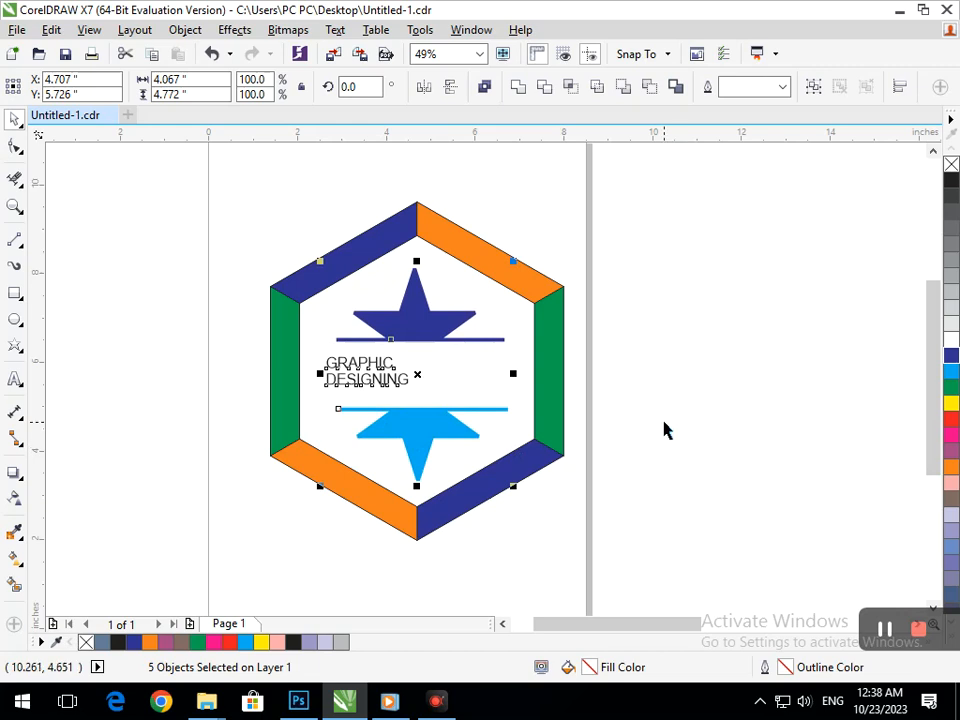
{"action": "left_click", "coordinate": [664, 431]}
Widen the text's letter spacing with the Shape tool to about 4.07 inches across and increase its line spacing.
{"action": "left_click", "coordinate": [386, 381]}
{"action": "left_click", "coordinate": [16, 147]}
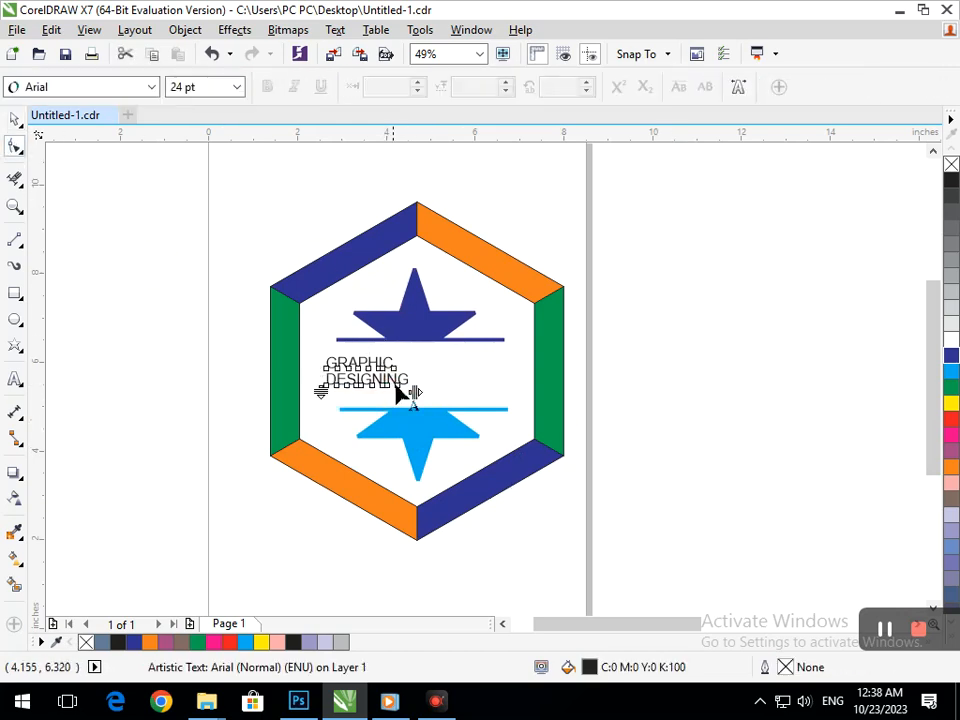
{"action": "left_click_drag", "start_coordinate": [415, 392], "coordinate": [515, 395]}
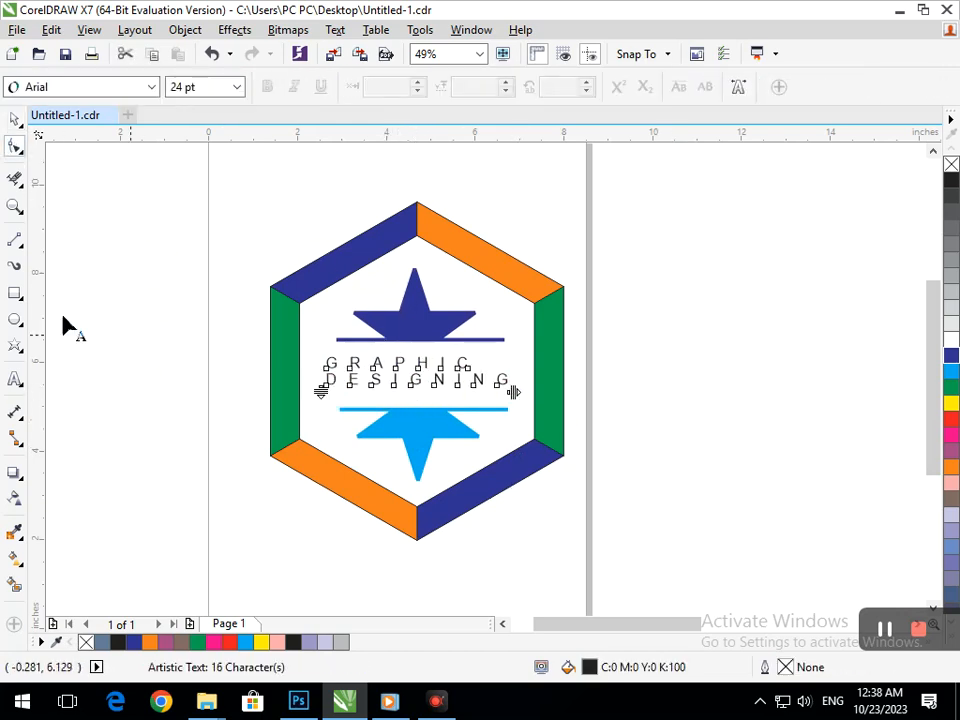
{"action": "left_click", "coordinate": [15, 121]}
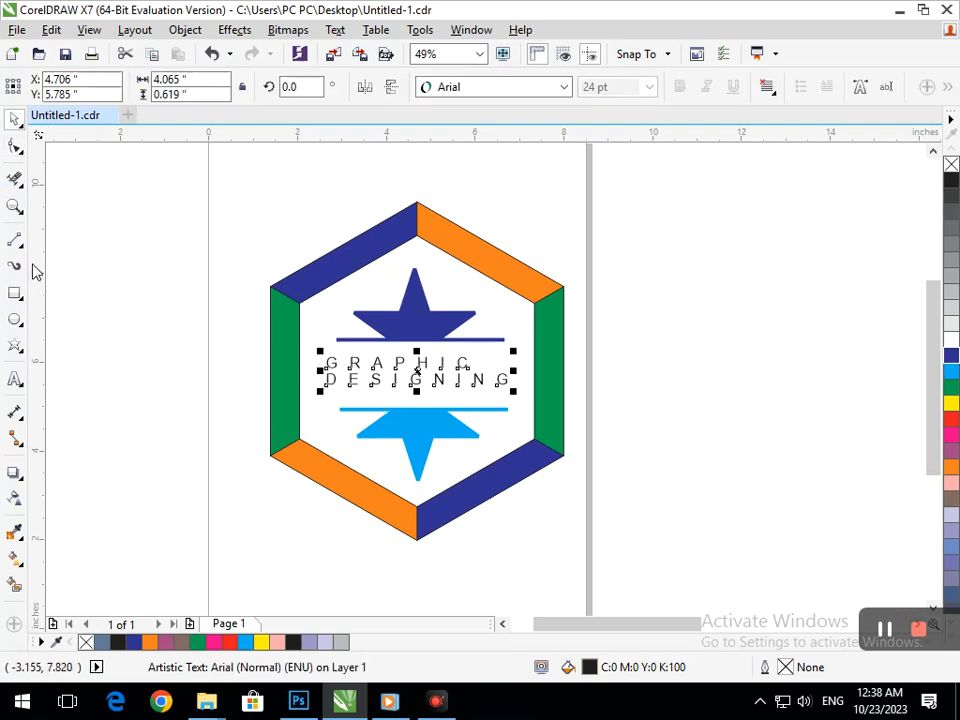
{"action": "left_click", "coordinate": [14, 150]}
{"action": "left_click_drag", "start_coordinate": [321, 392], "coordinate": [321, 399]}
{"action": "left_click", "coordinate": [15, 121]}
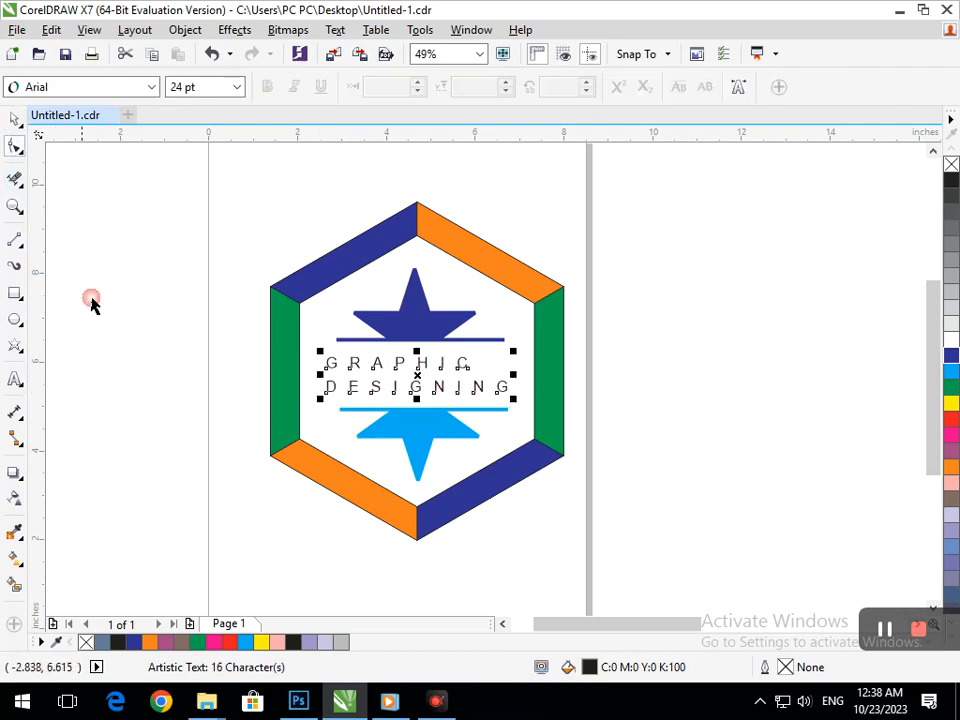
Indent GRAPHIC with leading spaces to centre it over DESIGNING, and make the whole text bold.
{"action": "double_click", "coordinate": [328, 366]}
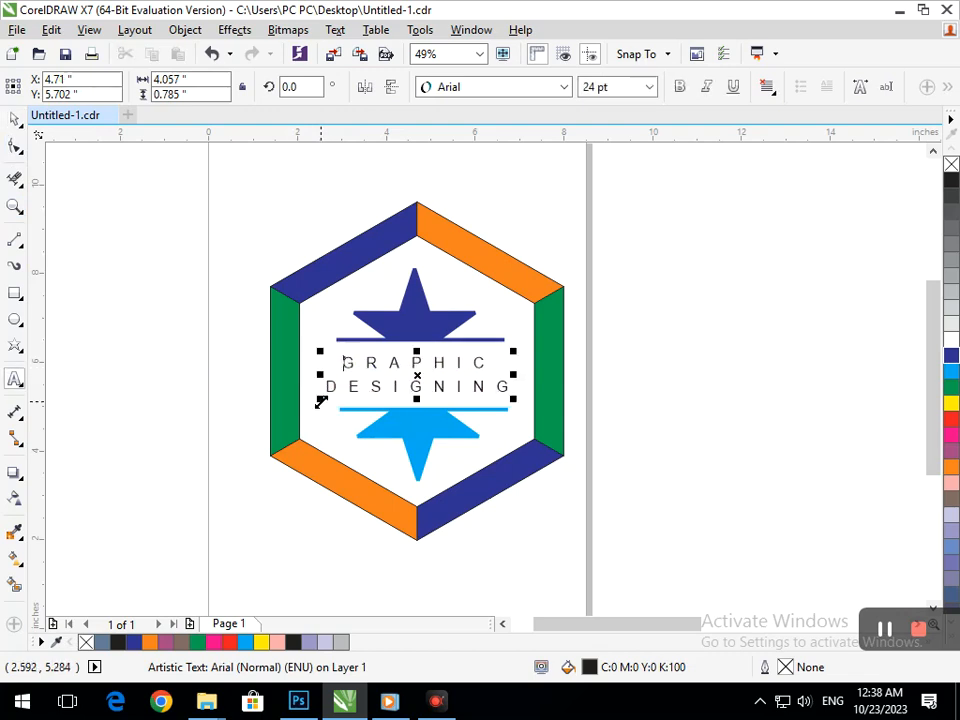
{"action": "left_click", "coordinate": [16, 123]}
{"action": "left_click", "coordinate": [322, 373]}
{"action": "left_click", "coordinate": [357, 389]}
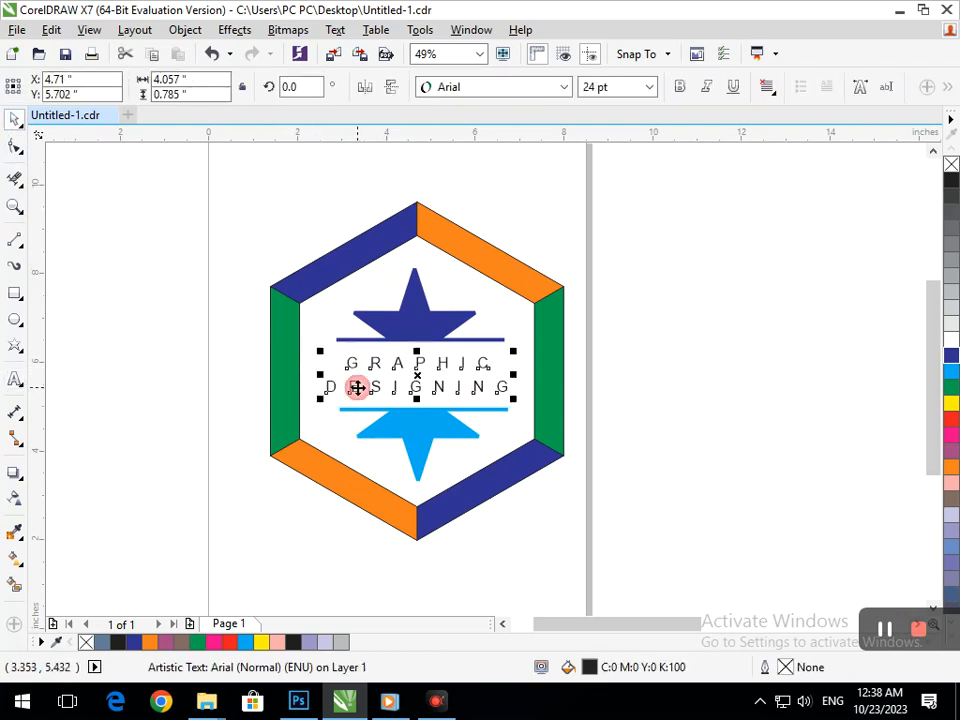
{"action": "left_click", "coordinate": [681, 88]}
{"action": "left_click", "coordinate": [677, 349]}
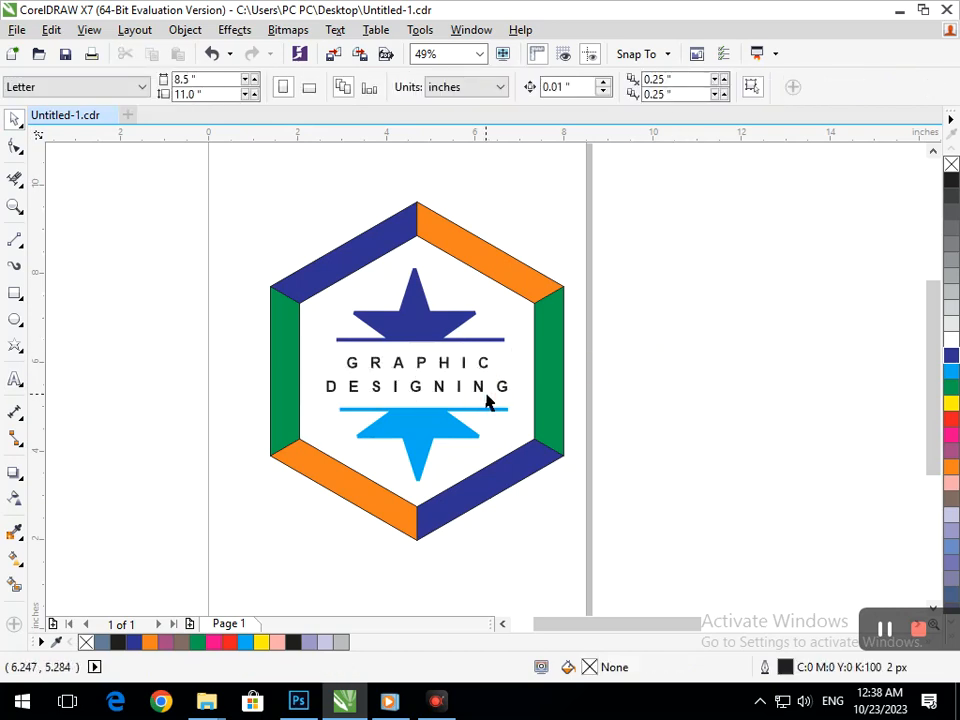
Colour the word DESIGNING yellow with a black hairline outline.
{"action": "double_click", "coordinate": [503, 390]}
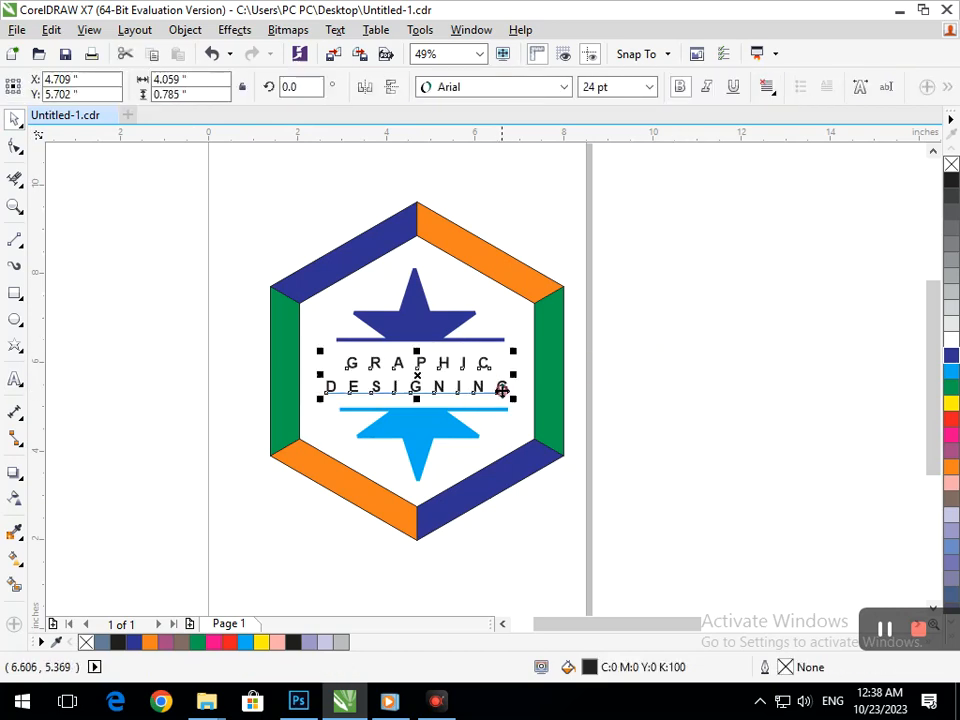
{"action": "left_click_drag", "start_coordinate": [507, 388], "coordinate": [283, 393]}
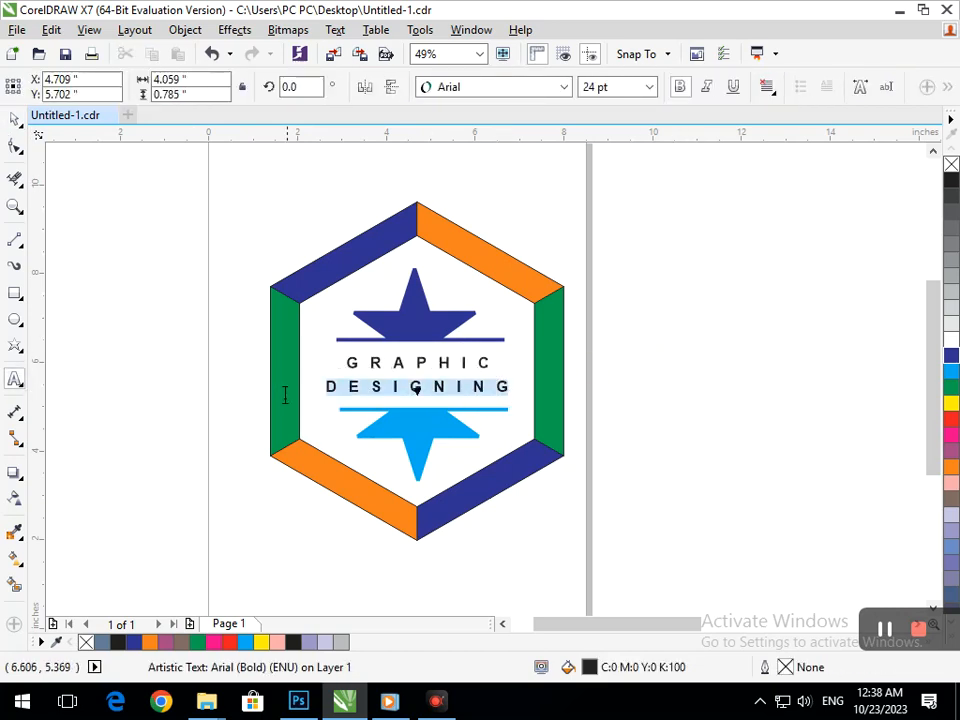
{"action": "left_click", "coordinate": [951, 405]}
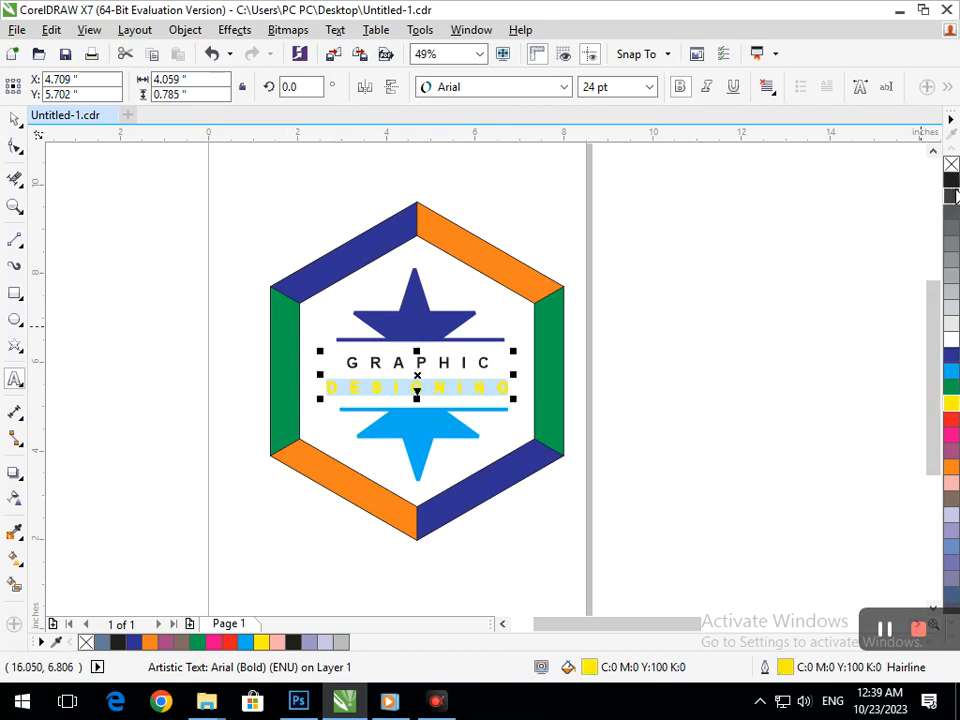
{"action": "left_click", "coordinate": [15, 146]}
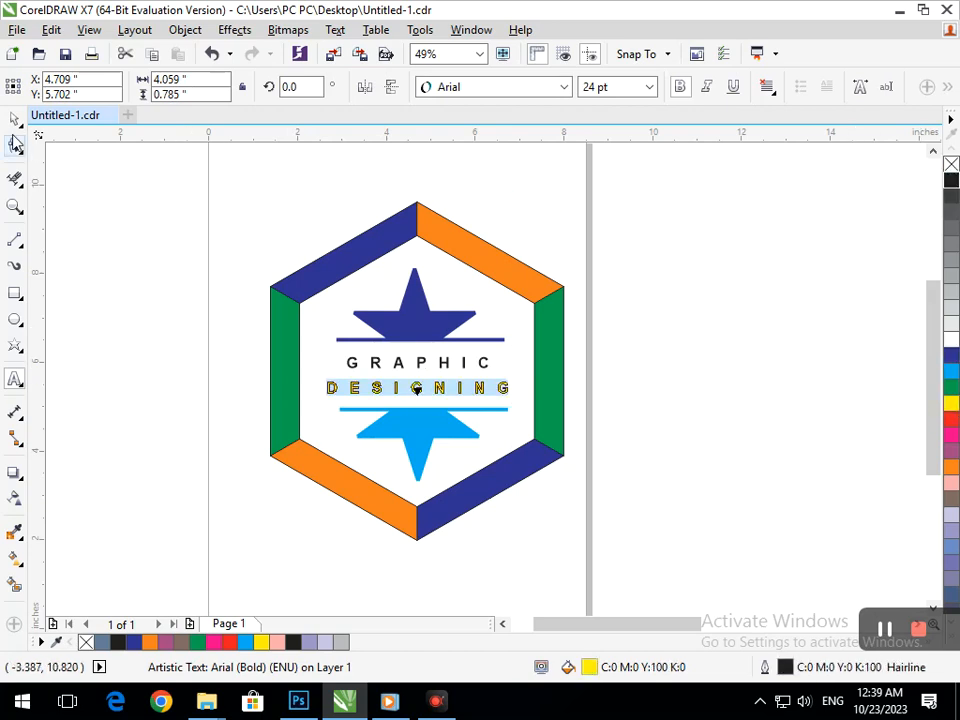
{"action": "left_click", "coordinate": [75, 212]}
Colour the fill and outline of both text lines red and adjust the text's position between the two horizontal lines.
{"action": "mouse_move", "coordinate": [418, 392]}
{"action": "left_mouse_down"}
{"action": "mouse_move", "coordinate": [417, 373]}
{"action": "mouse_move", "coordinate": [416, 390]}
{"action": "left_mouse_up"}
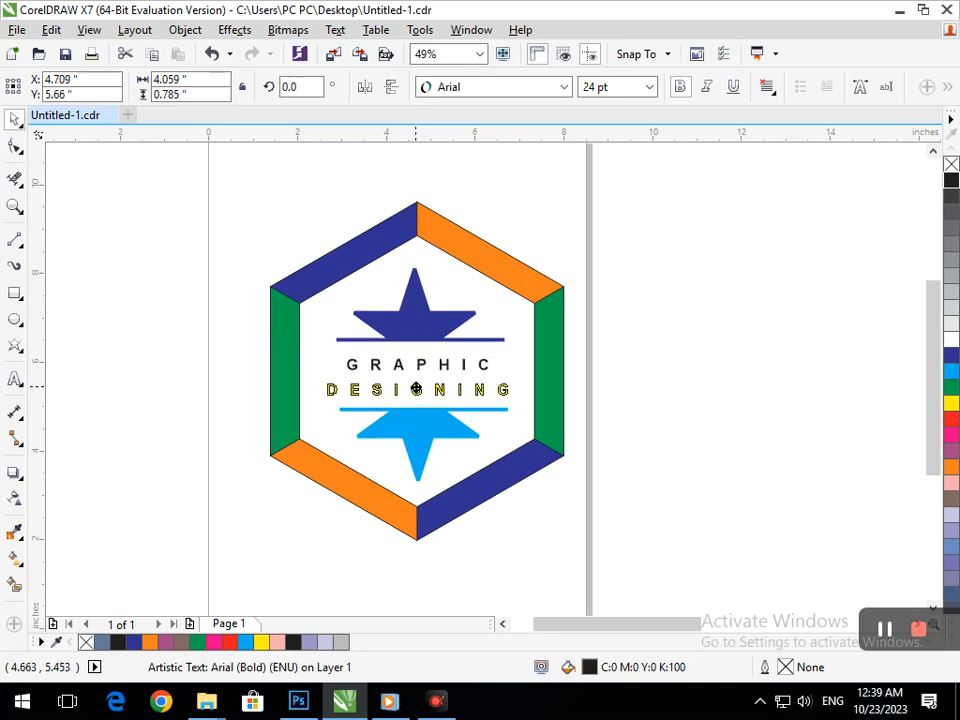
{"action": "left_click", "coordinate": [952, 421]}
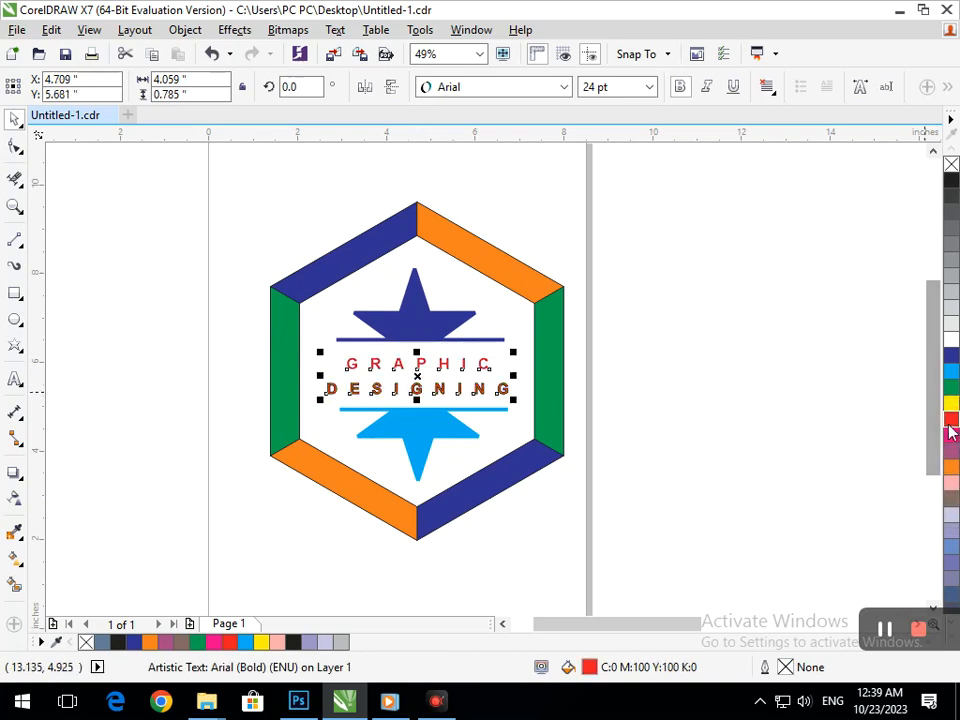
{"action": "left_click", "coordinate": [853, 438]}
{"action": "left_click", "coordinate": [710, 465]}
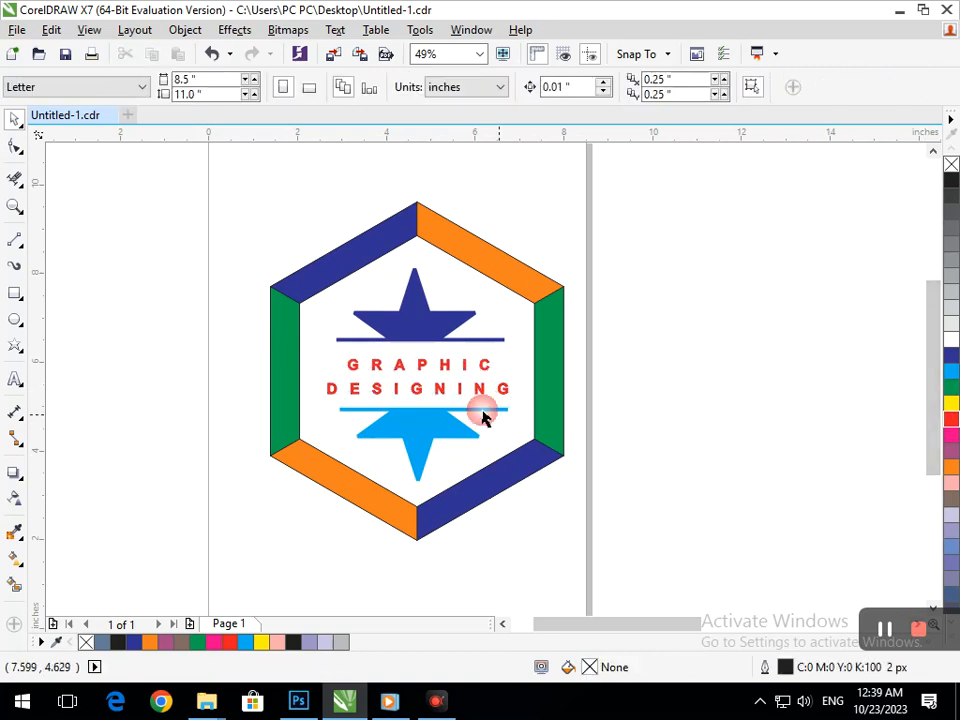
{"action": "left_click_drag", "start_coordinate": [414, 400], "coordinate": [412, 391]}
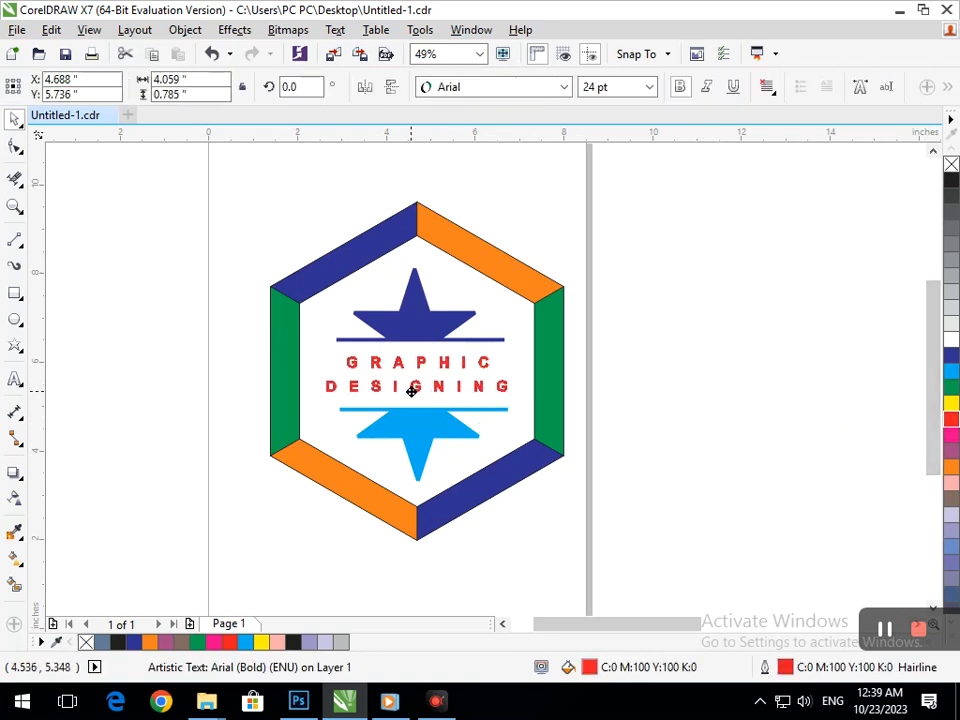
Increase the text's line spacing slightly and move the text down a little to centre it between the horizontal lines.
{"action": "left_click", "coordinate": [15, 146]}
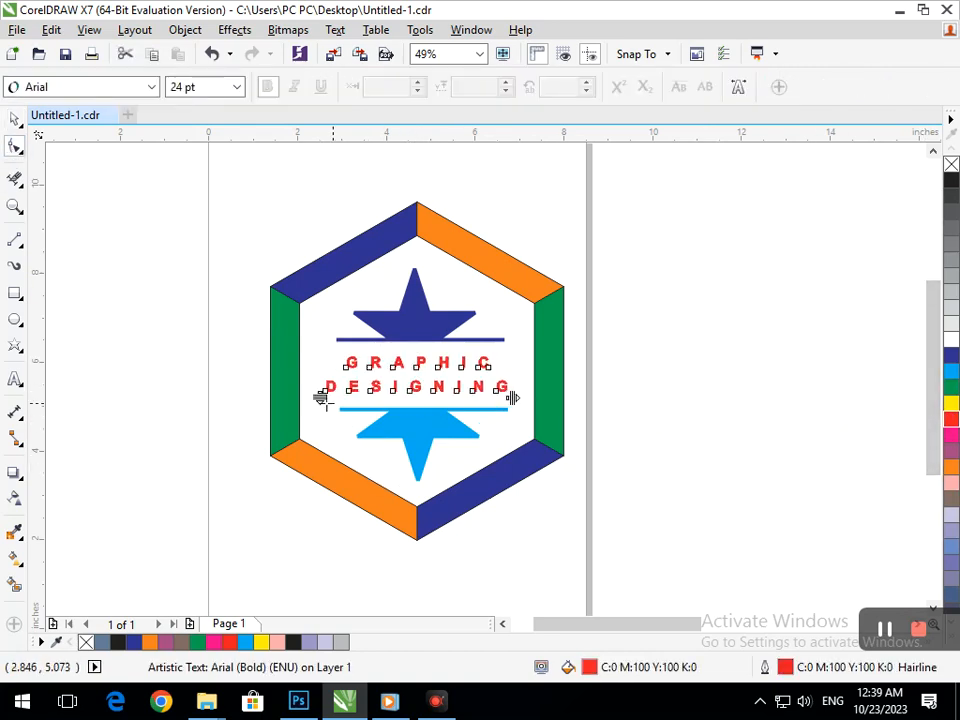
{"action": "left_click_drag", "start_coordinate": [319, 392], "coordinate": [319, 391]}
{"action": "left_click", "coordinate": [15, 119]}
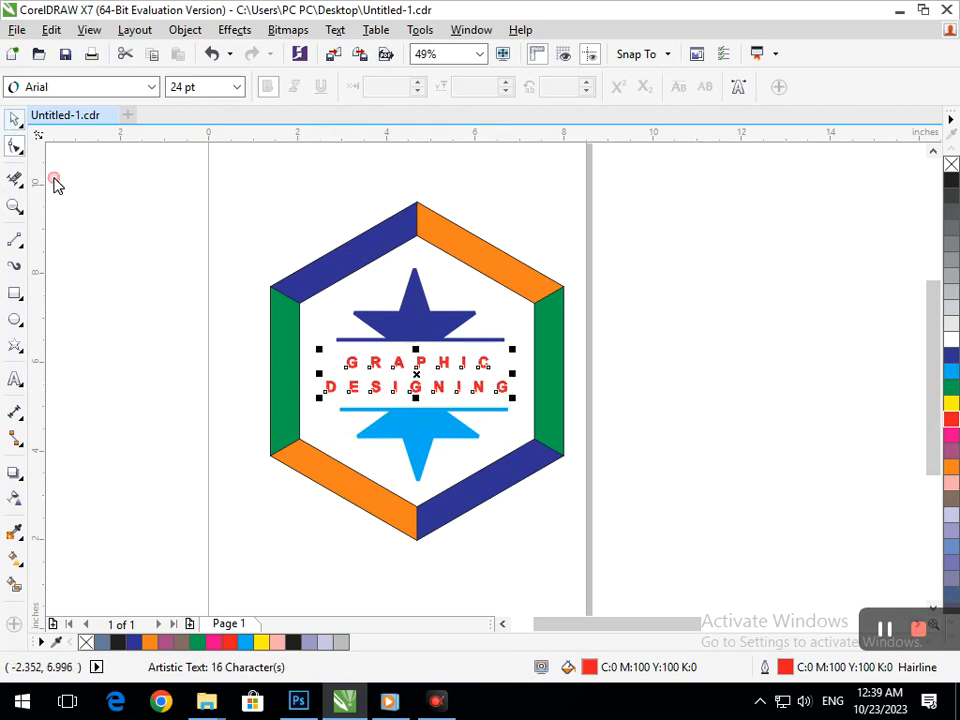
{"action": "left_click", "coordinate": [55, 181]}
{"action": "left_click", "coordinate": [418, 396]}
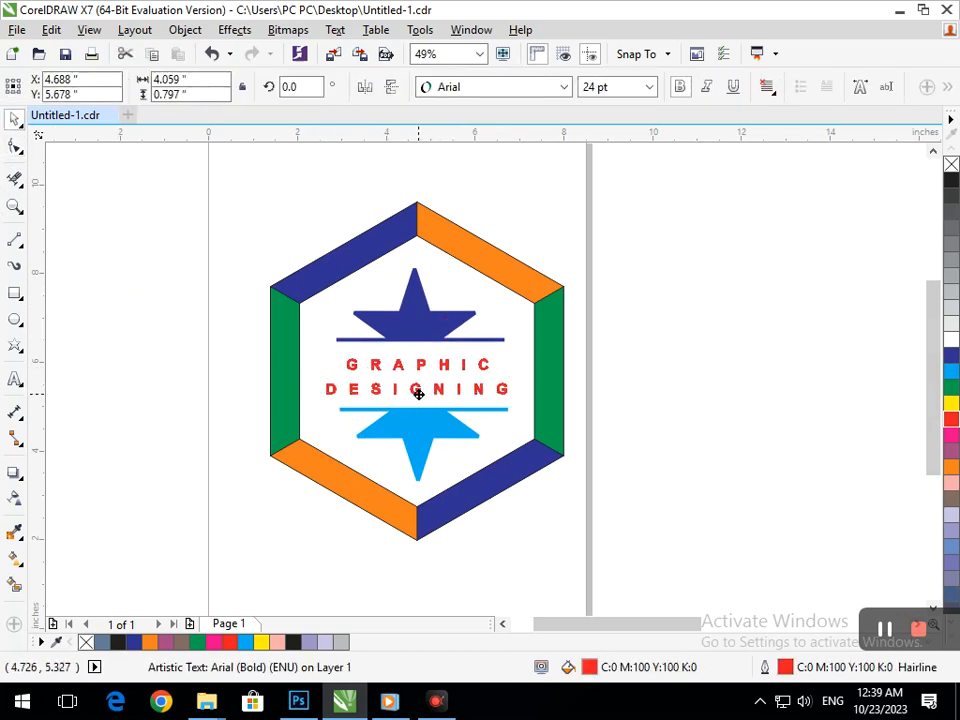